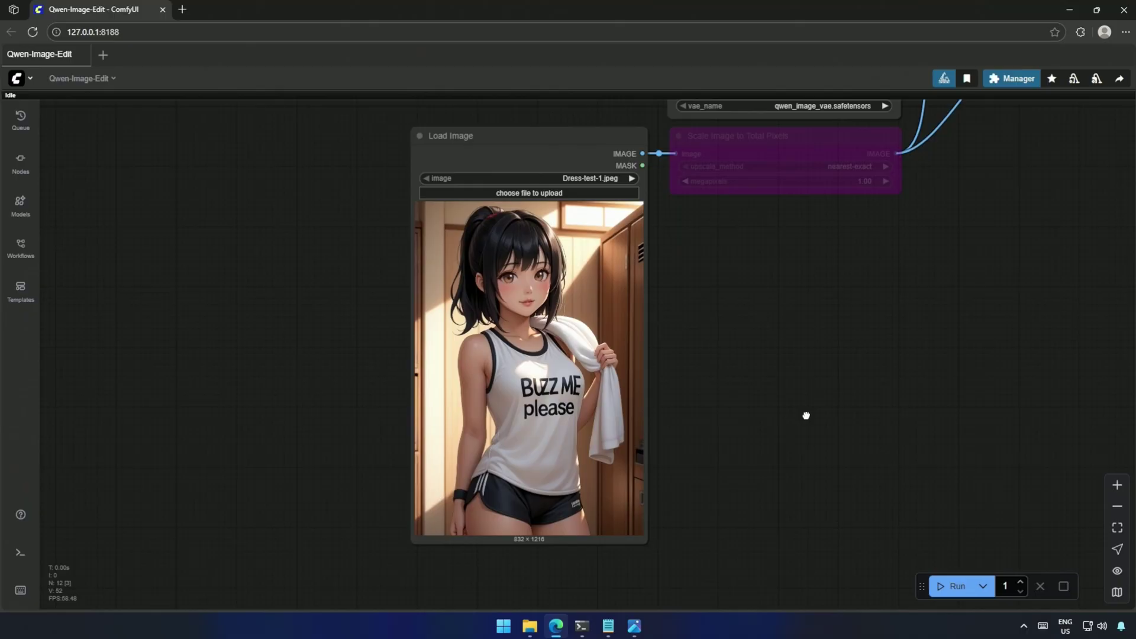
Step: Pan and zoom across the workflow to review the Load Image, KSampler, VAE Decode and result nodes
left_click_drag(806, 414, 709, 420)
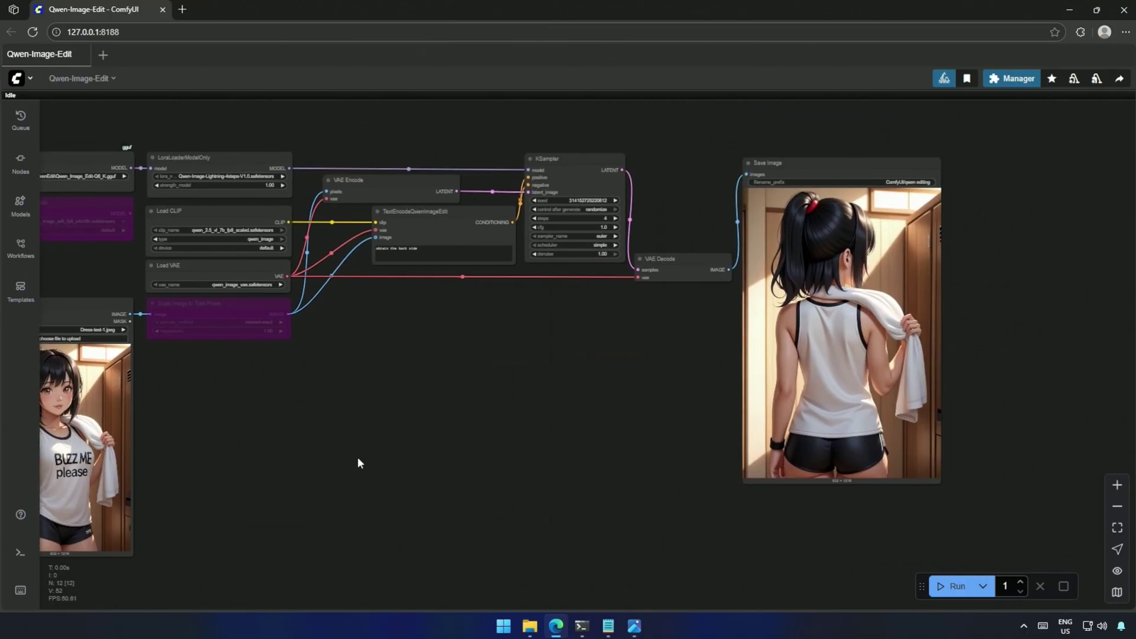
scroll(462, 449, "up", 3)
left_click_drag(550, 444, 291, 479)
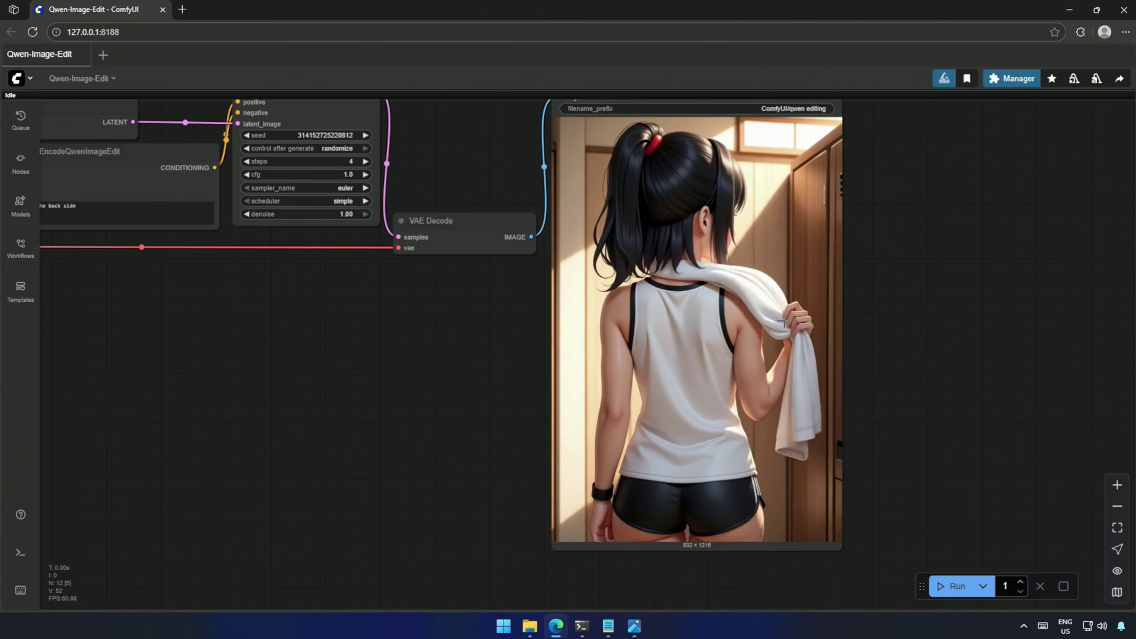
scroll(292, 446, "down", 3)
left_click_drag(292, 446, 869, 367)
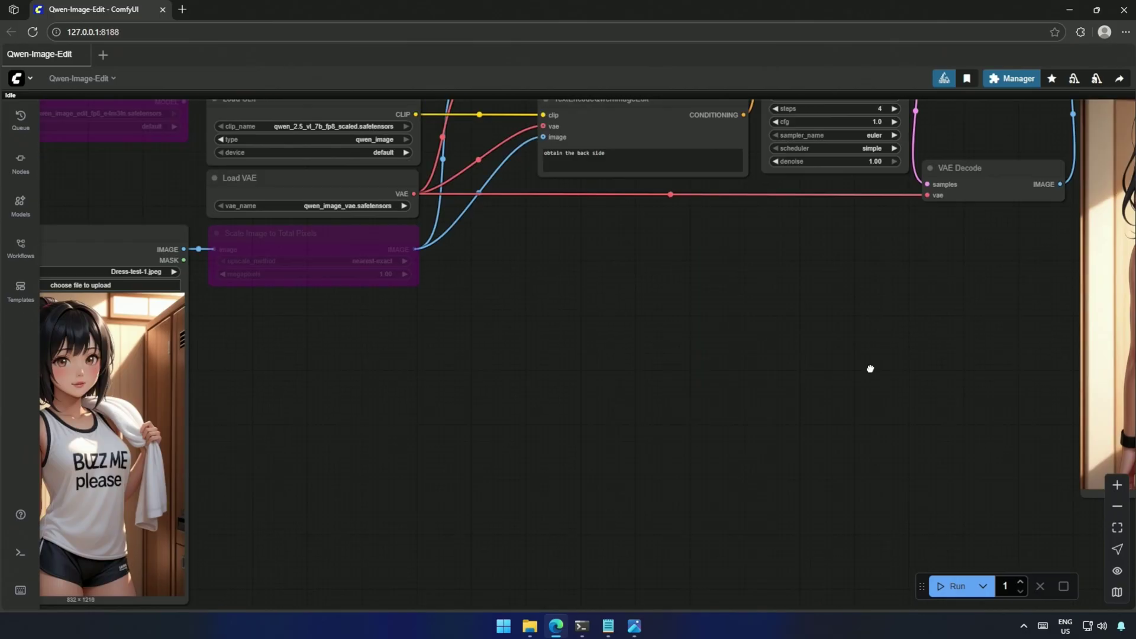
scroll(527, 400, "up", 2)
left_click_drag(527, 401, 588, 367)
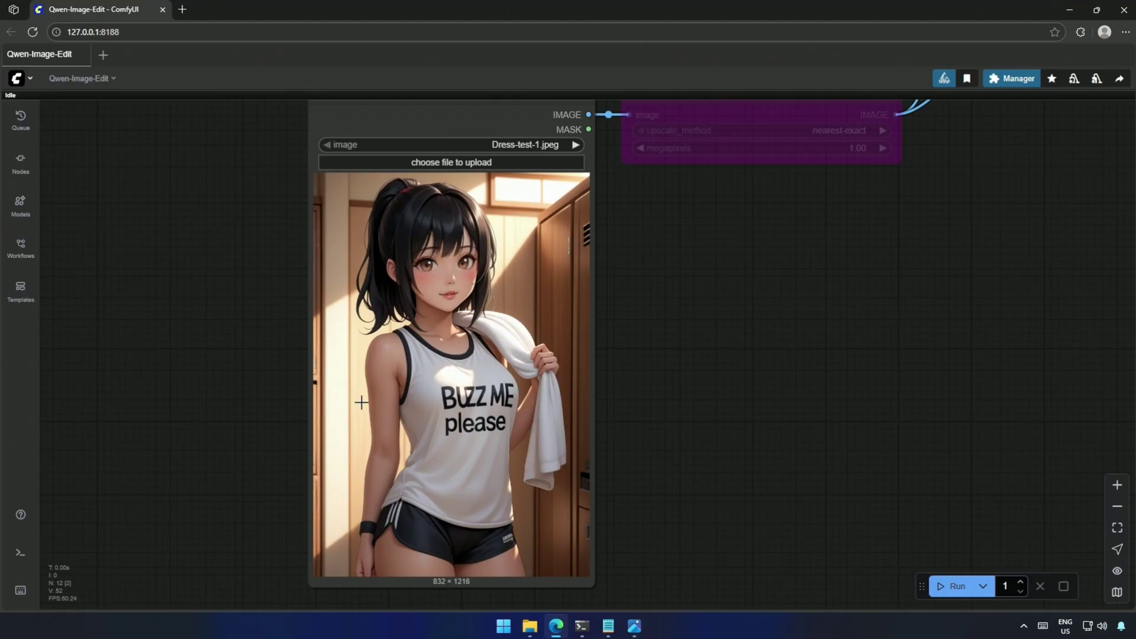
scroll(471, 494, "down", 3)
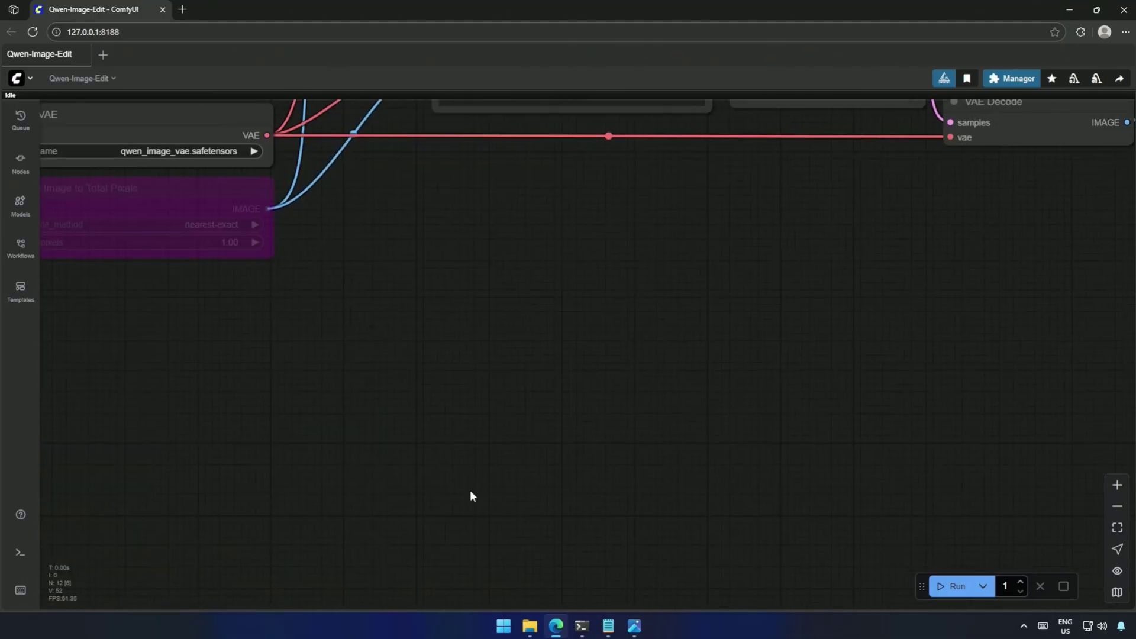
scroll(223, 411, "up", 4)
left_click_drag(223, 411, 296, 430)
scroll(295, 433, "down", 2)
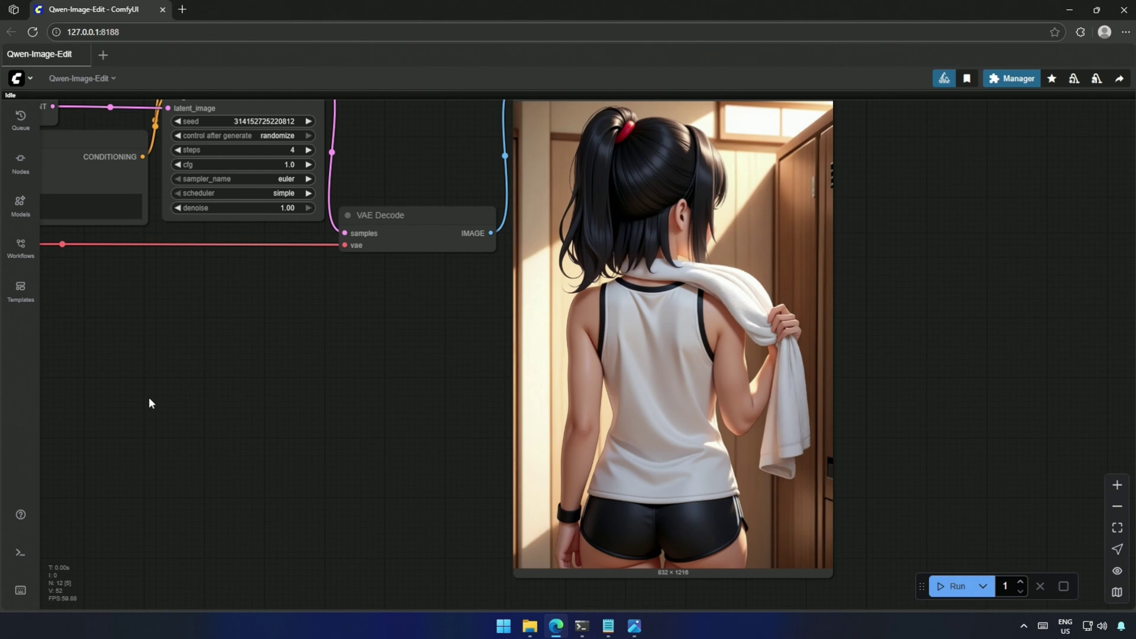
Step: Select the purple Load Diffusion Model node among the loaders and un-bypass it
scroll(148, 403, "down", 3)
left_click_drag(131, 408, 750, 504)
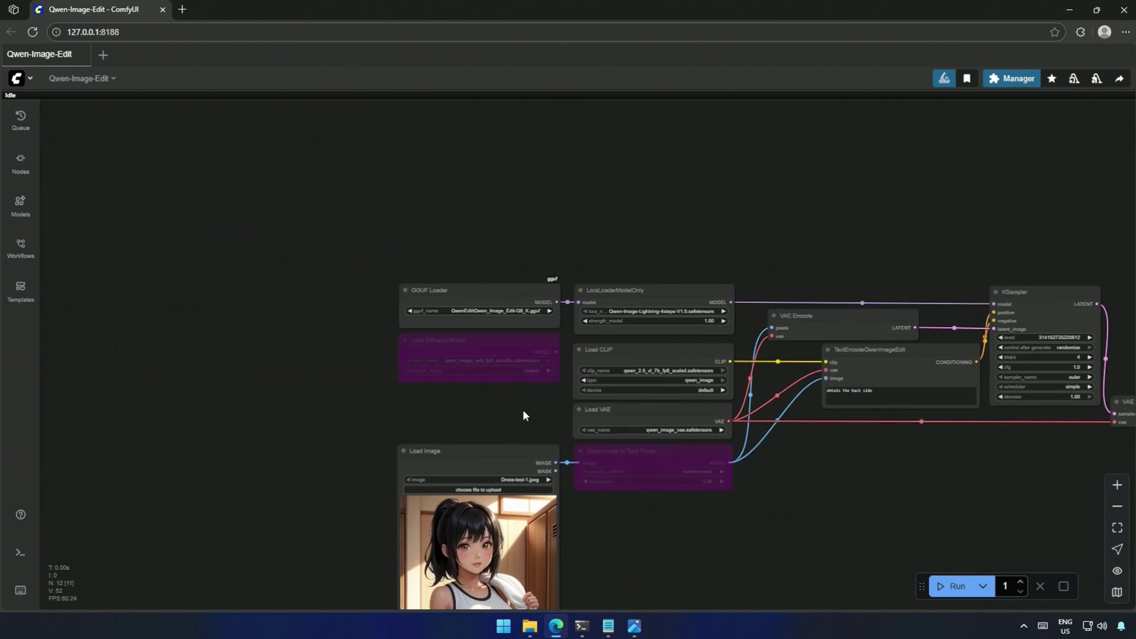
scroll(523, 410, "up", 10)
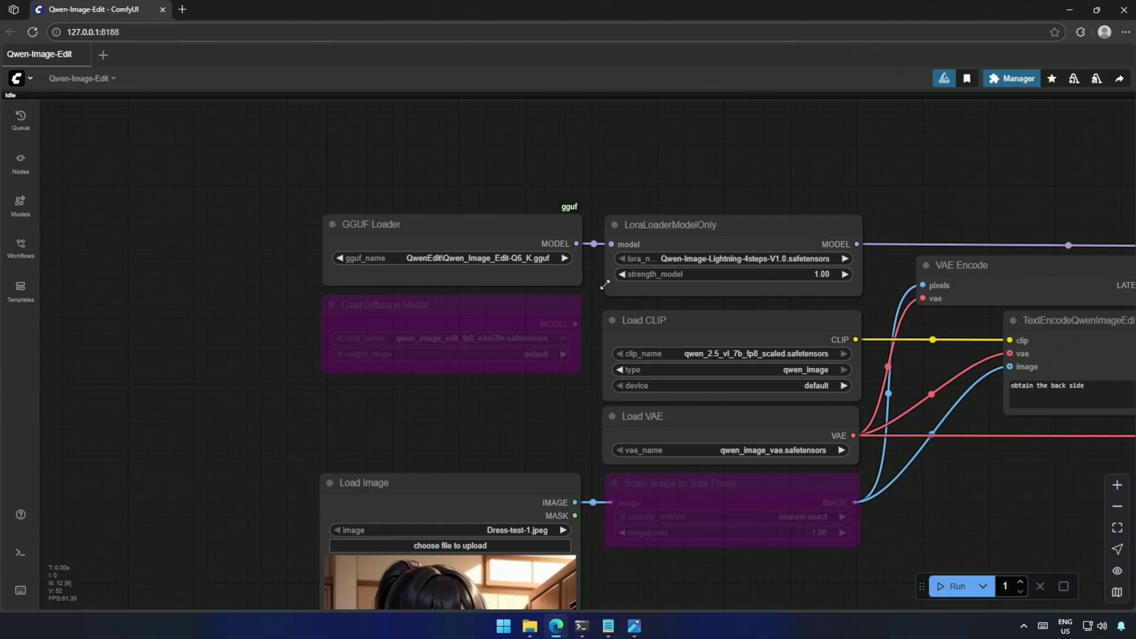
scroll(645, 362, "up", 2)
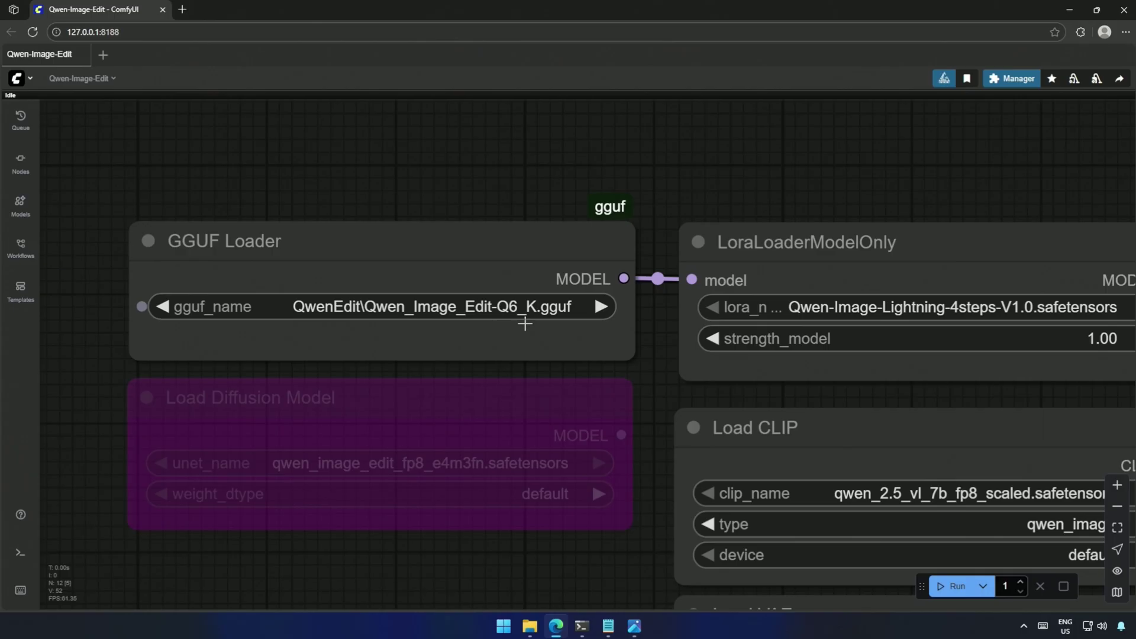
left_click(334, 404)
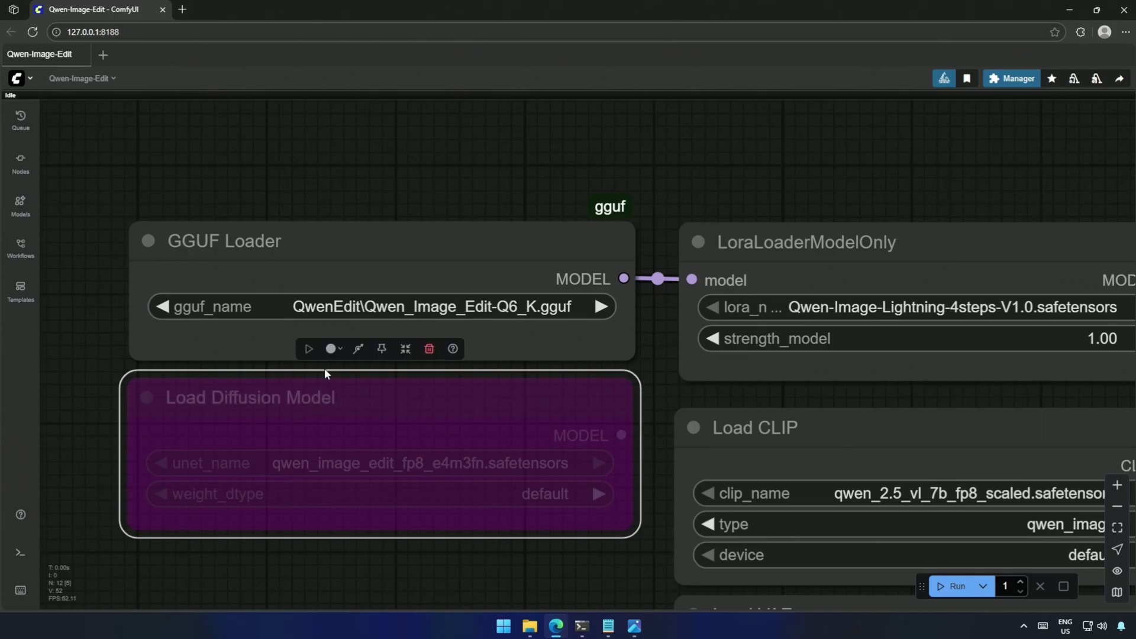
left_click(357, 348)
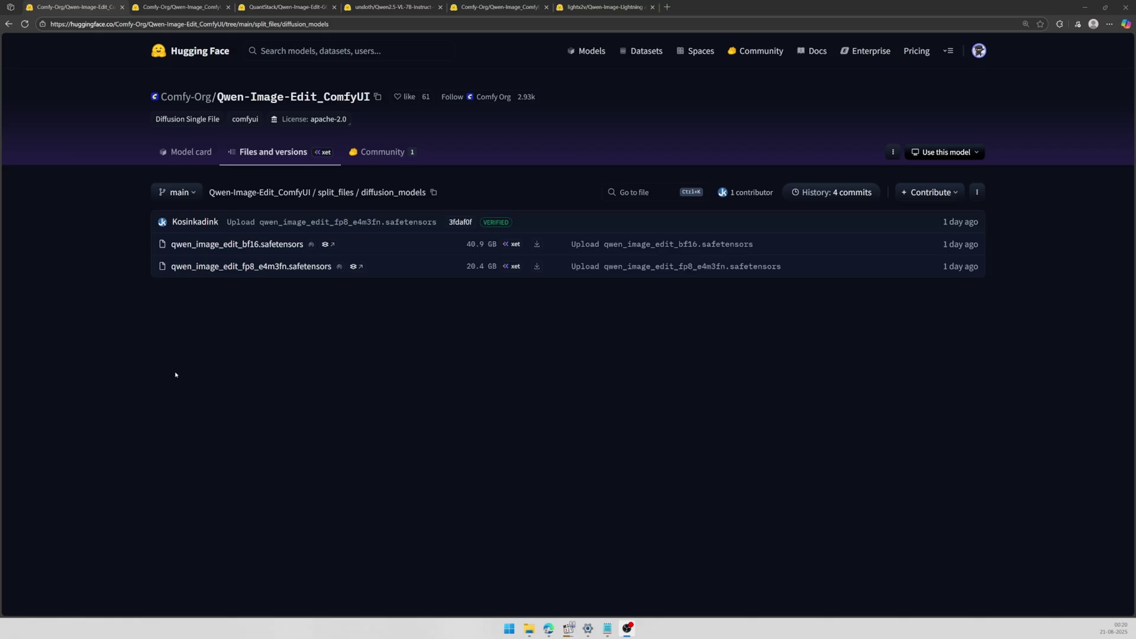
Step: Point out the qwen_image_edit bf16 file name and the fp8 file with its 20.4 GB size
left_click_drag(142, 243, 344, 246)
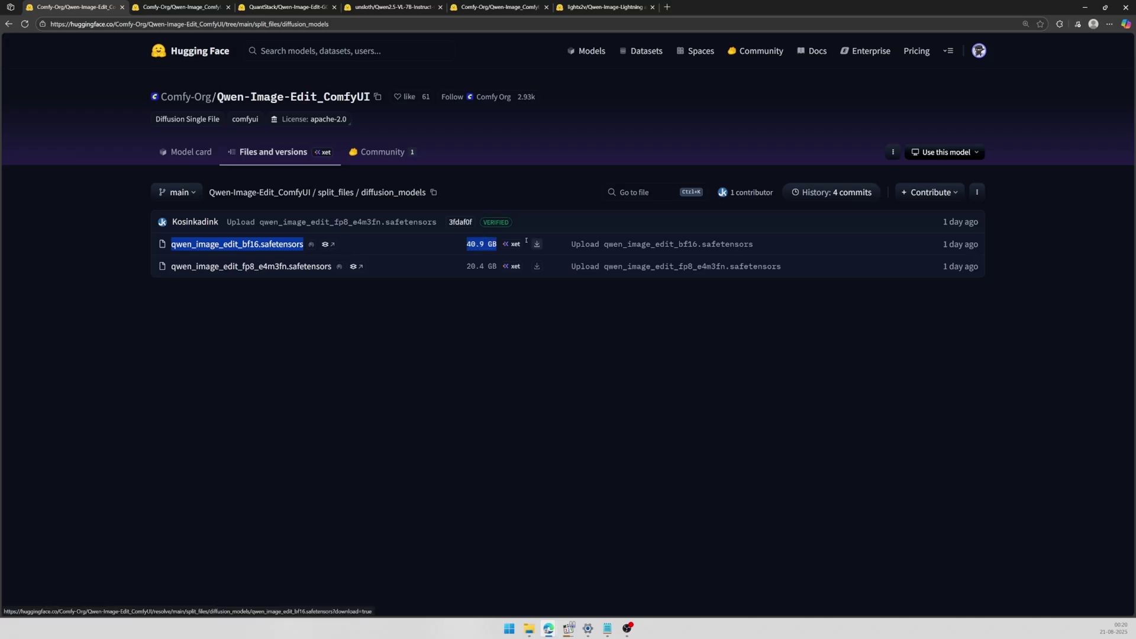
left_click(139, 306)
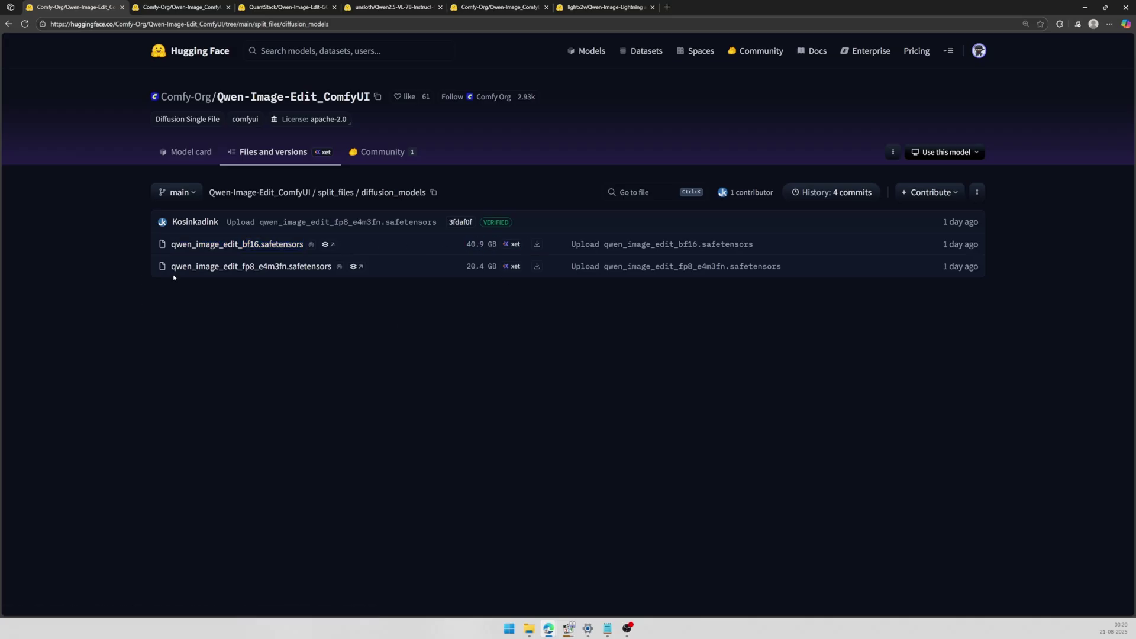
left_click_drag(173, 276, 568, 272)
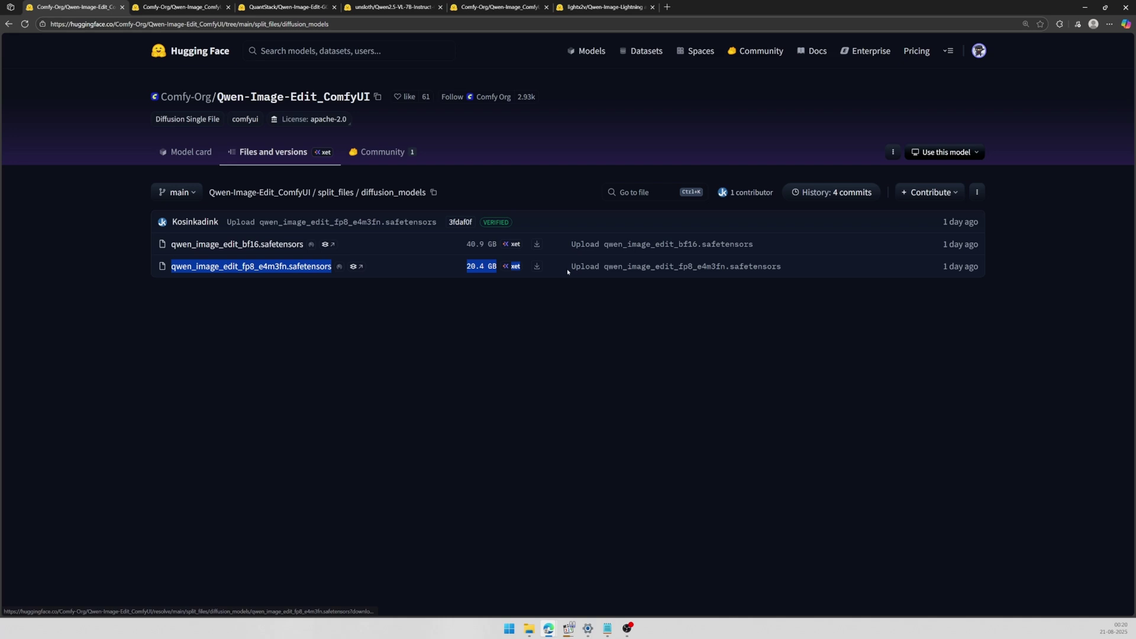
left_click(510, 311)
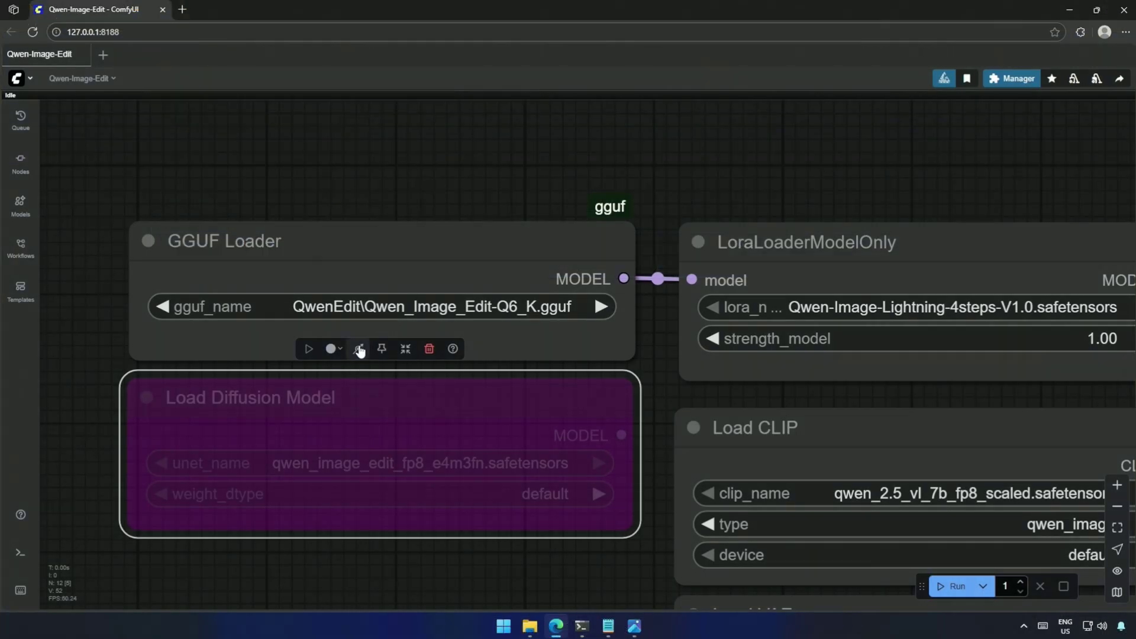
Step: Toggle the Load Diffusion Model node back on, then compare the 40.9 GB bf16 and 20.4 GB fp8 sizes
left_click(358, 349)
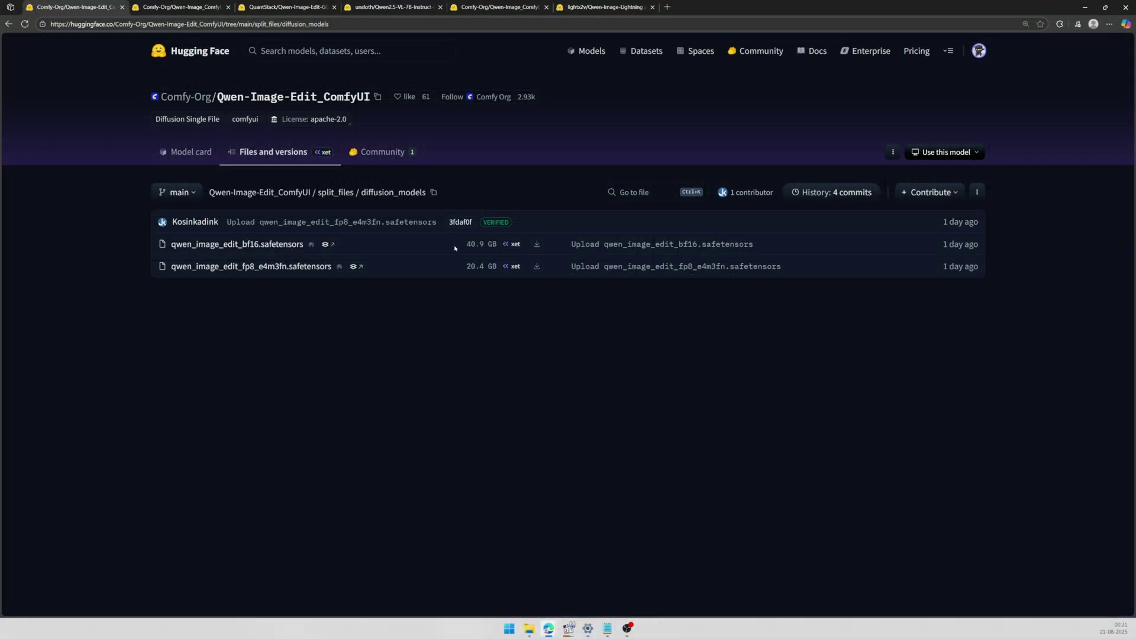
left_click_drag(455, 248, 536, 244)
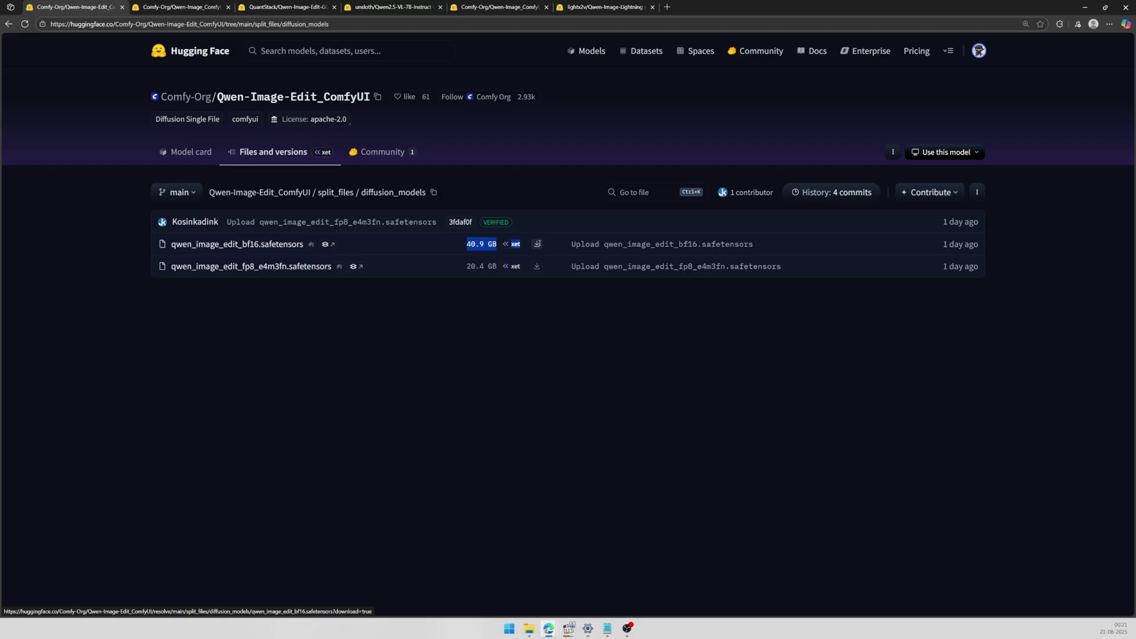
left_click_drag(537, 243, 521, 243)
left_click(444, 312)
left_click_drag(458, 270, 536, 266)
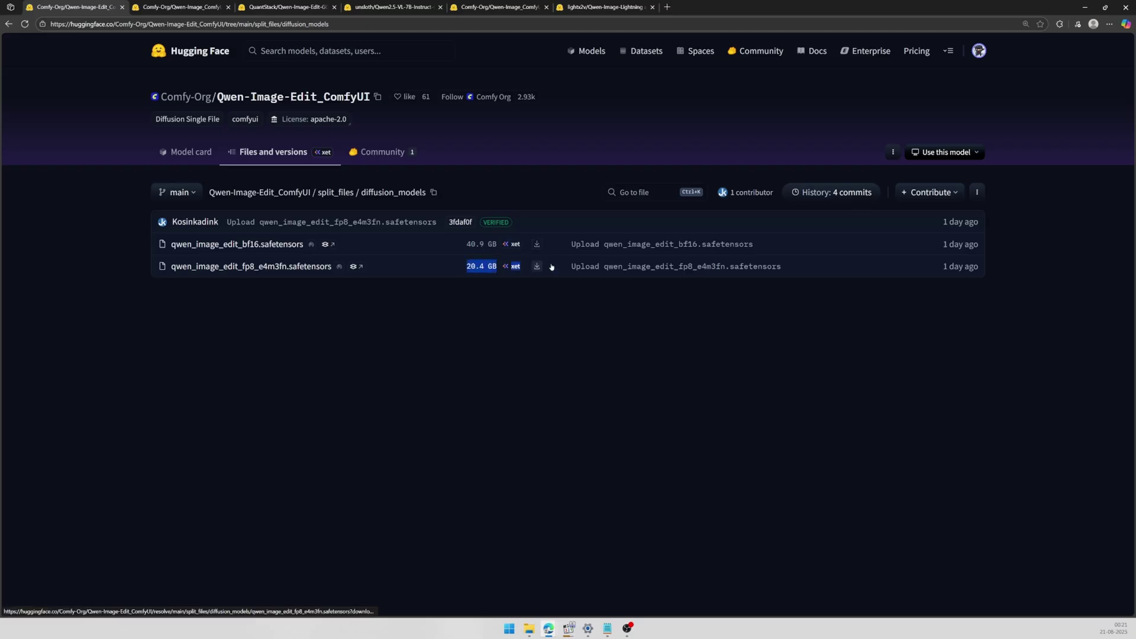
left_click(469, 310)
left_click_drag(128, 274, 333, 268)
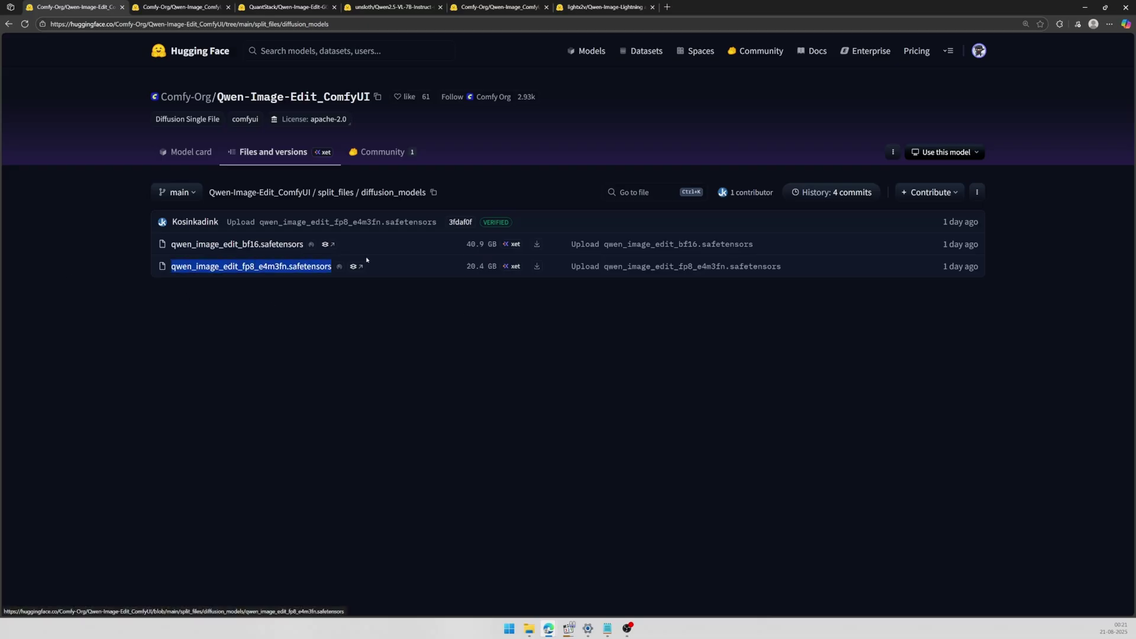
left_click_drag(411, 268, 497, 267)
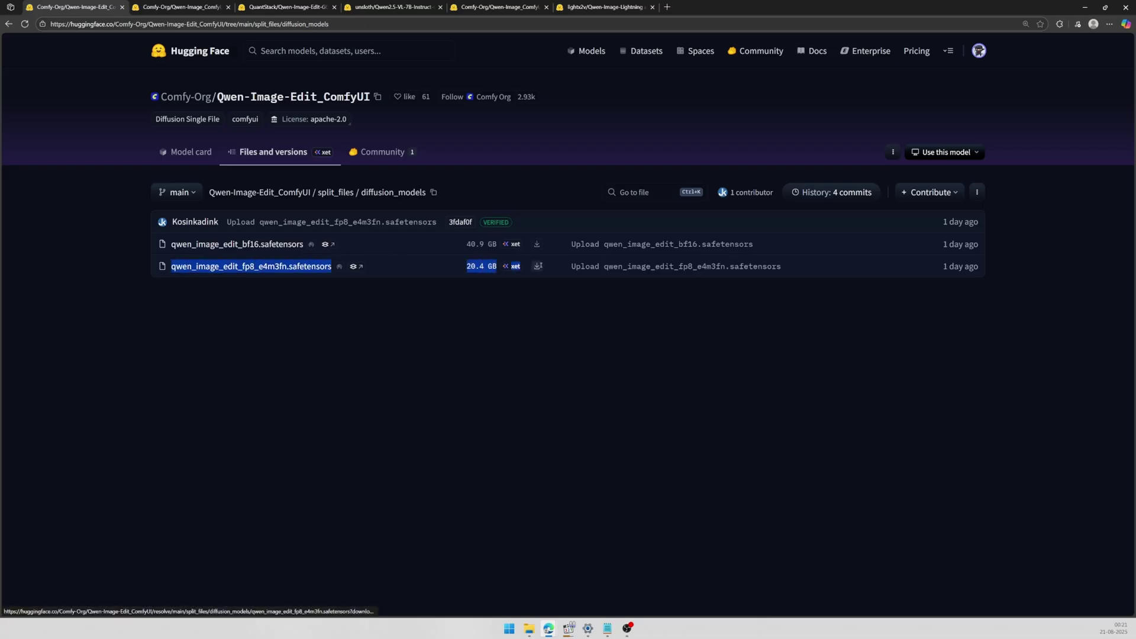
left_click(162, 294)
left_click(160, 6)
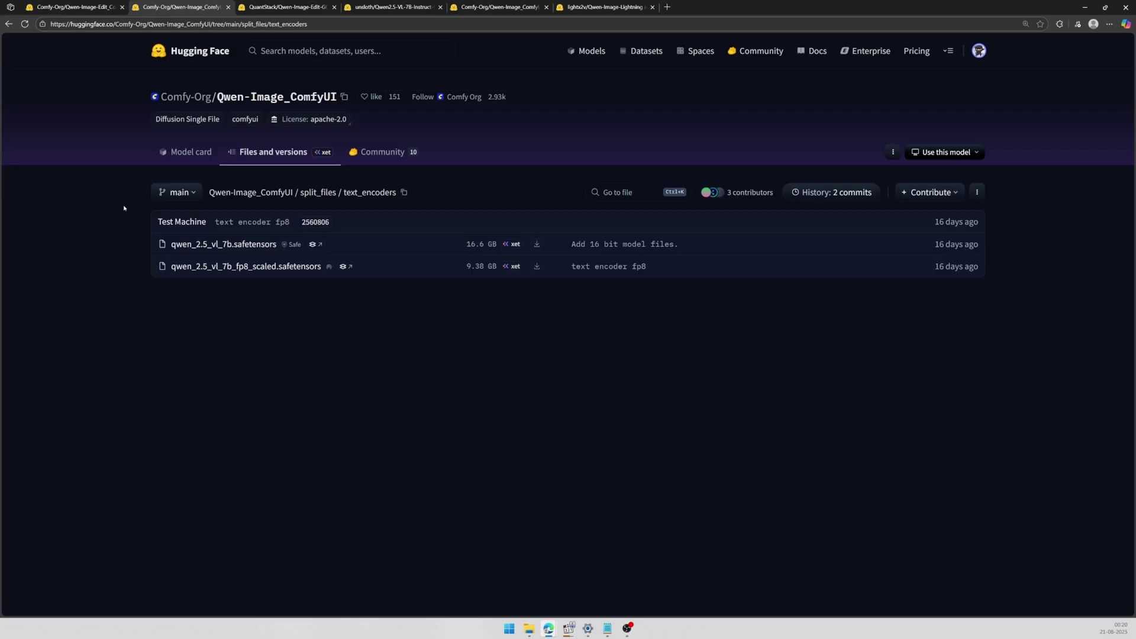
left_click_drag(124, 246, 556, 237)
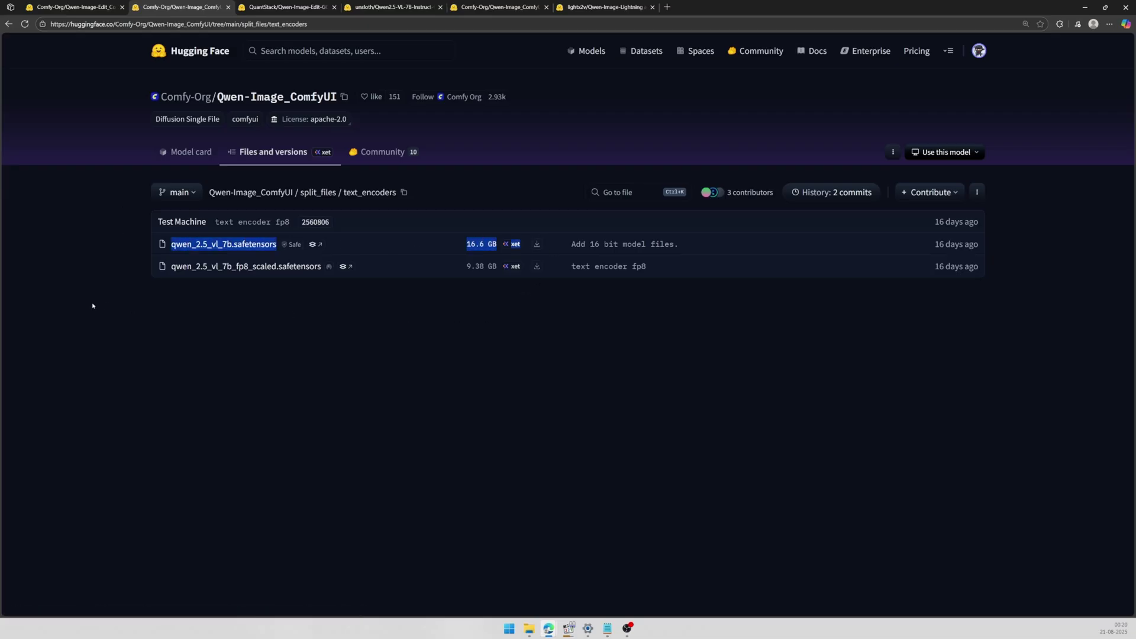
left_click(108, 290)
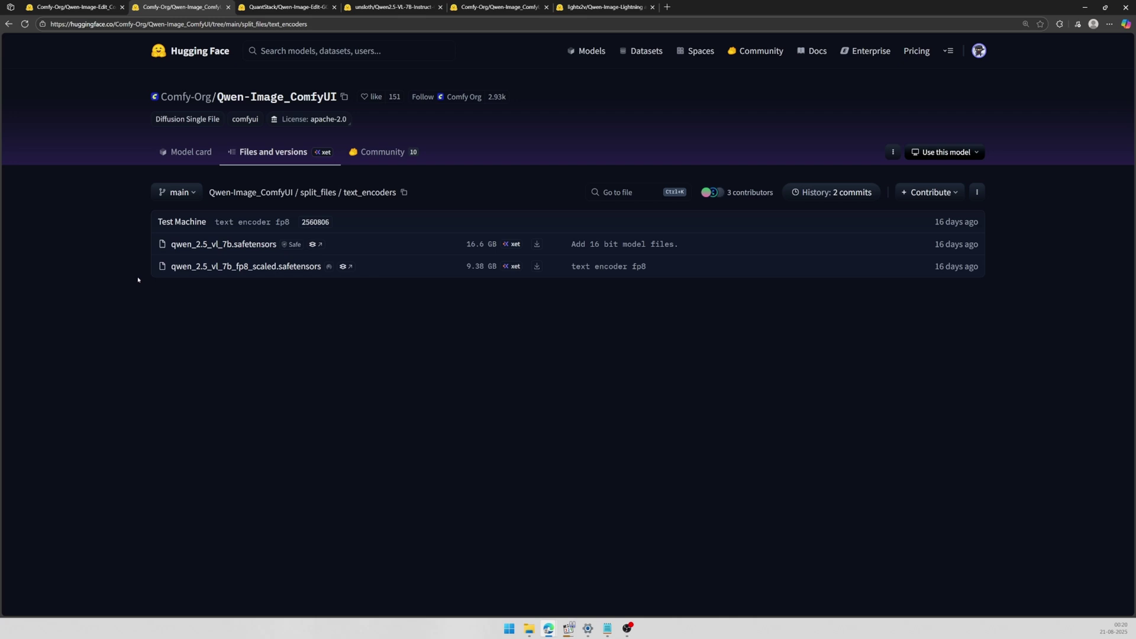
left_click_drag(136, 277, 537, 268)
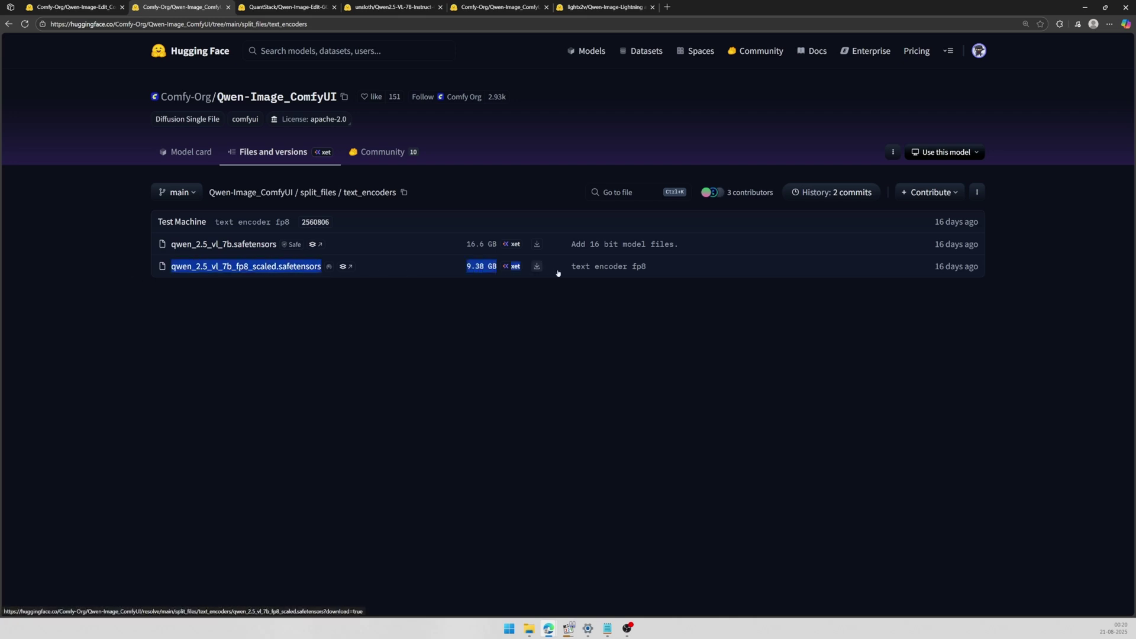
left_click(501, 320)
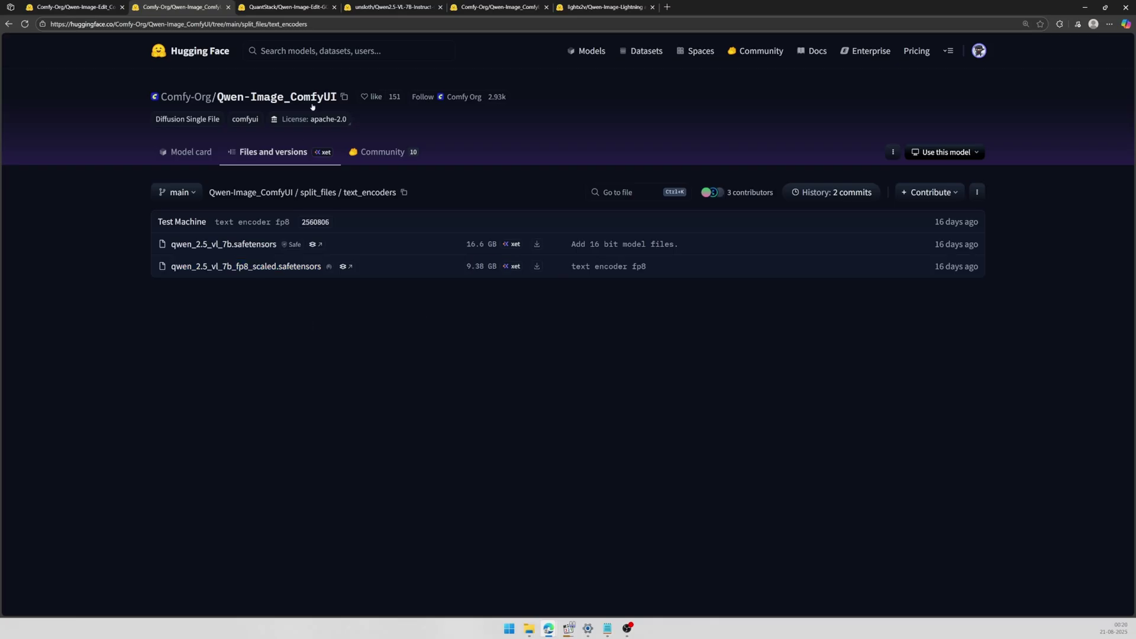
left_click(296, 6)
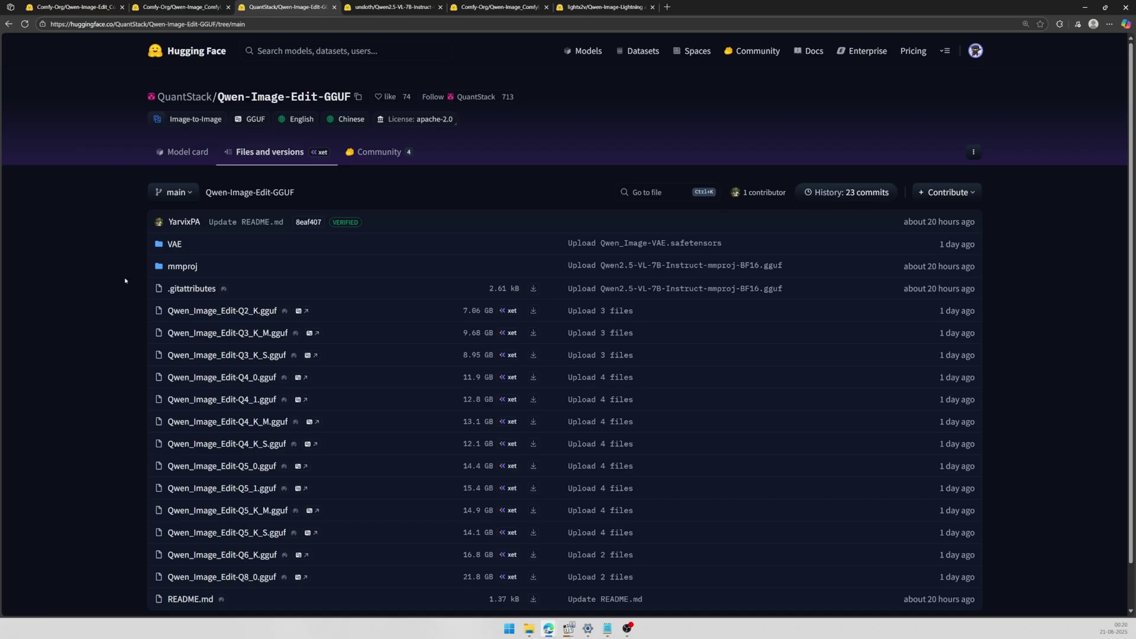
scroll(125, 280, "down", 1)
left_click_drag(139, 268, 559, 535)
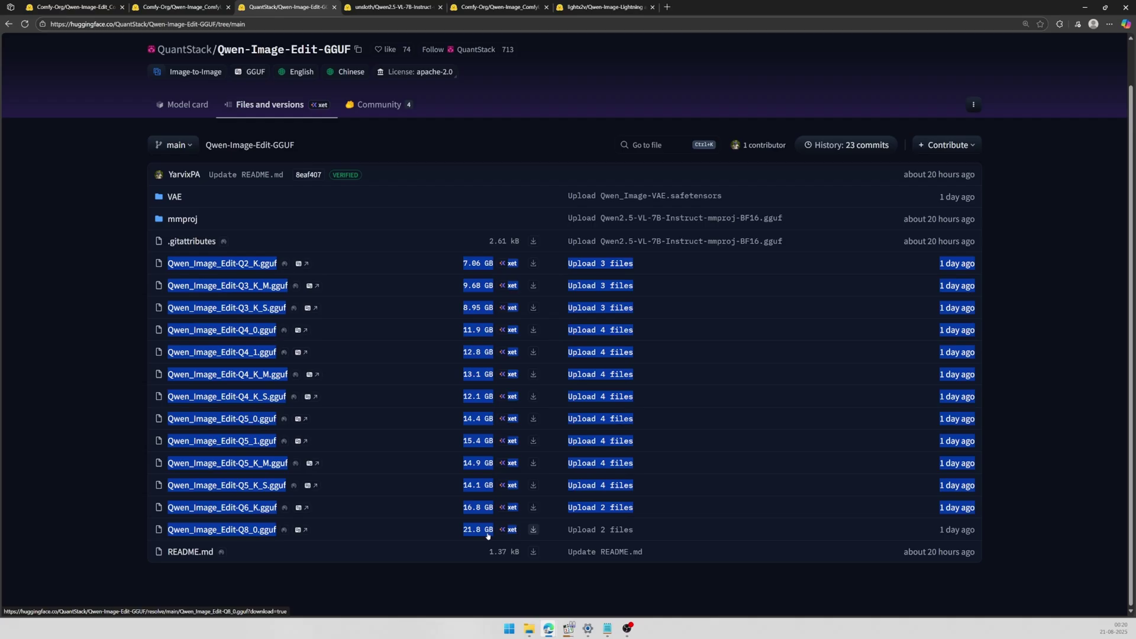
left_click(481, 584)
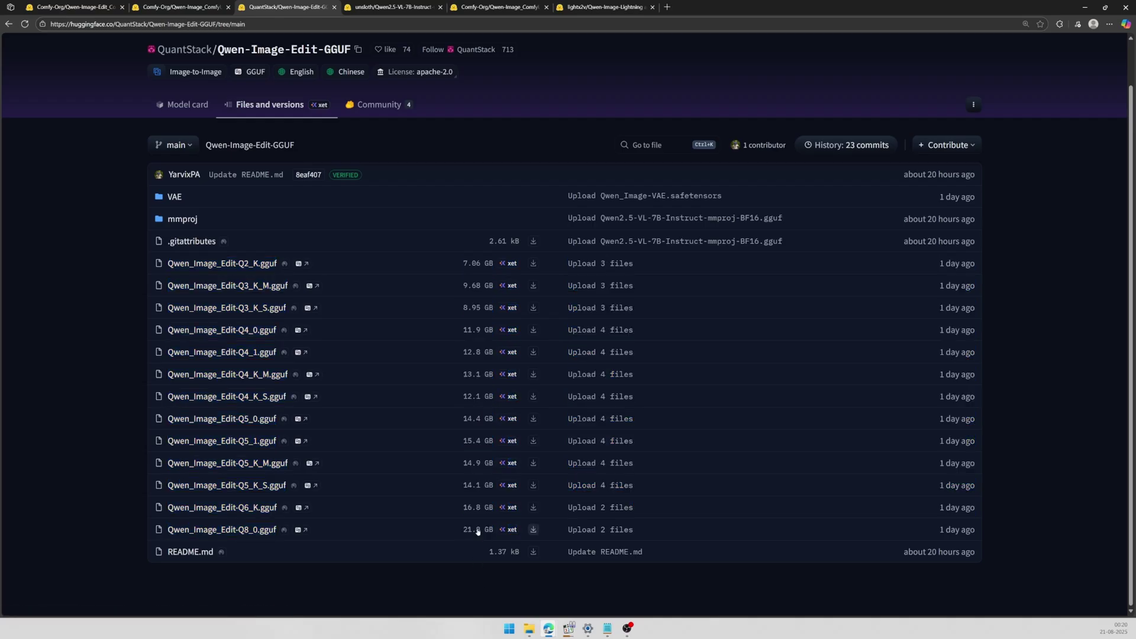
left_click_drag(459, 532, 520, 530)
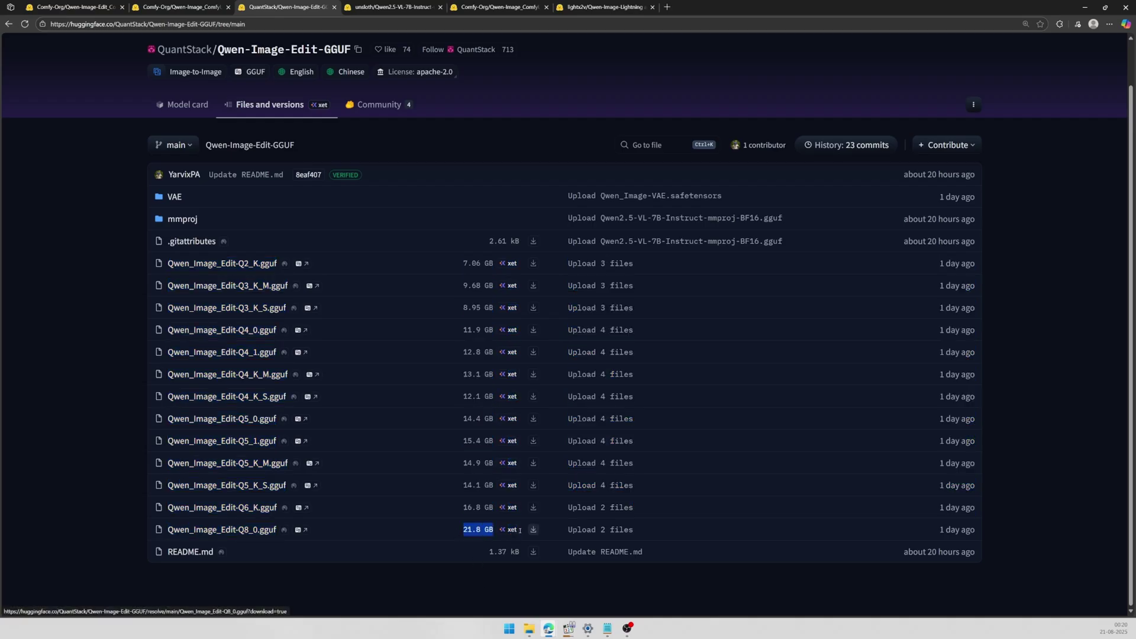
left_click(41, 554)
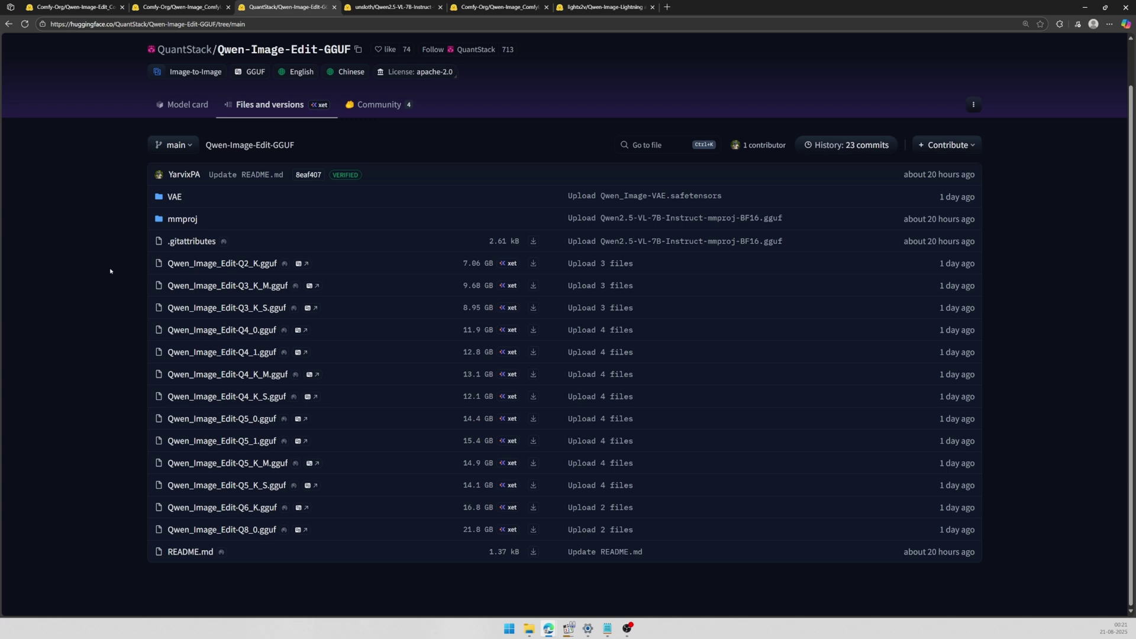
left_click_drag(166, 264, 551, 264)
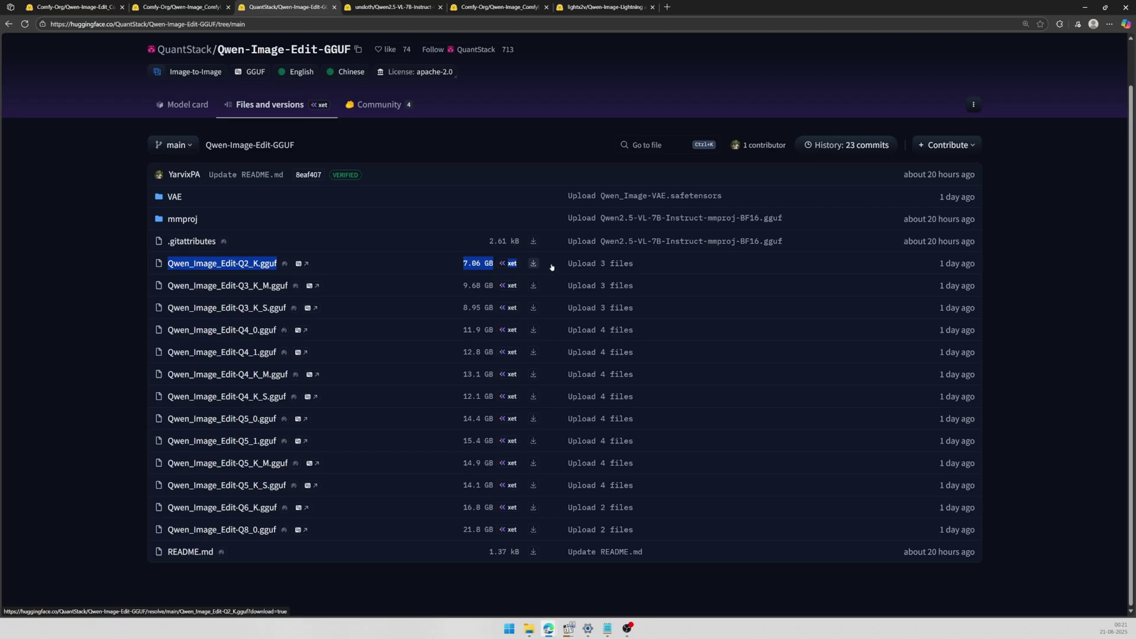
Step: Switch to the unsloth Qwen2.5-VL-7B-Instruct-GGUF page and highlight its list of quant files
left_click(470, 583)
left_click(386, 5)
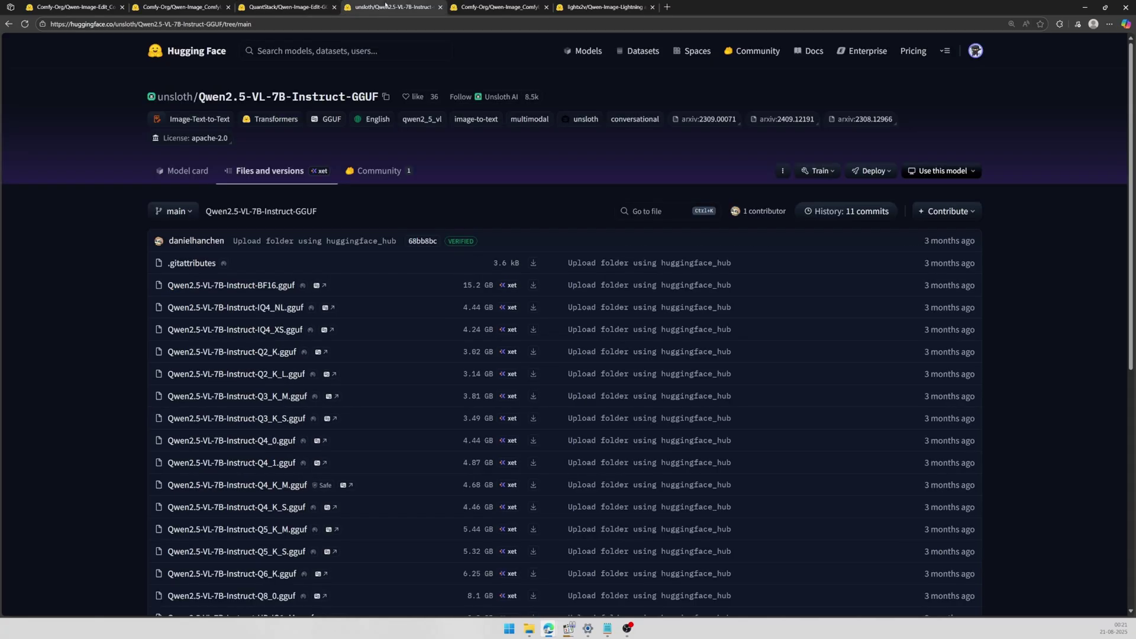
scroll(144, 363, "down", 1)
left_click_drag(97, 195, 440, 503)
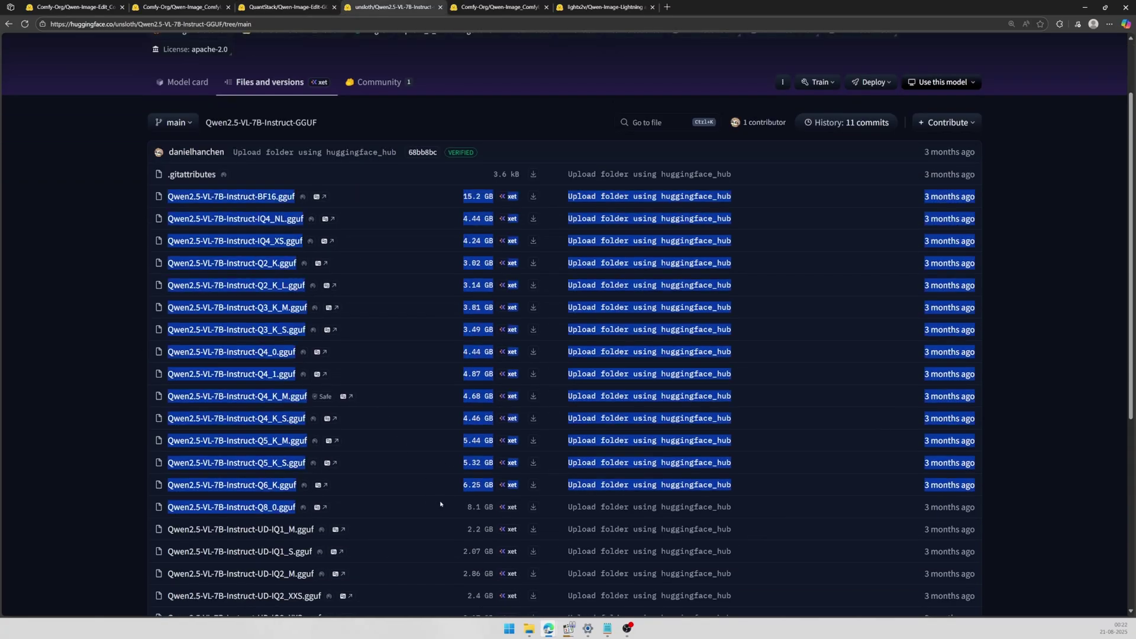
left_click(90, 426)
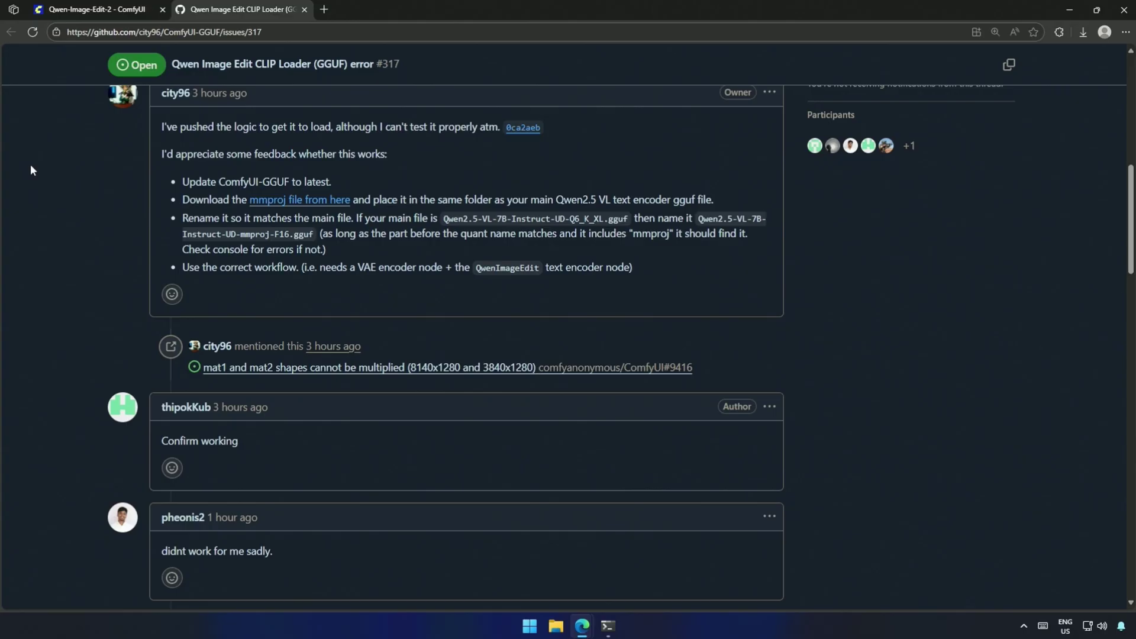
left_click_drag(158, 128, 491, 122)
left_click(443, 172)
left_click_drag(167, 550, 310, 562)
left_click(82, 340)
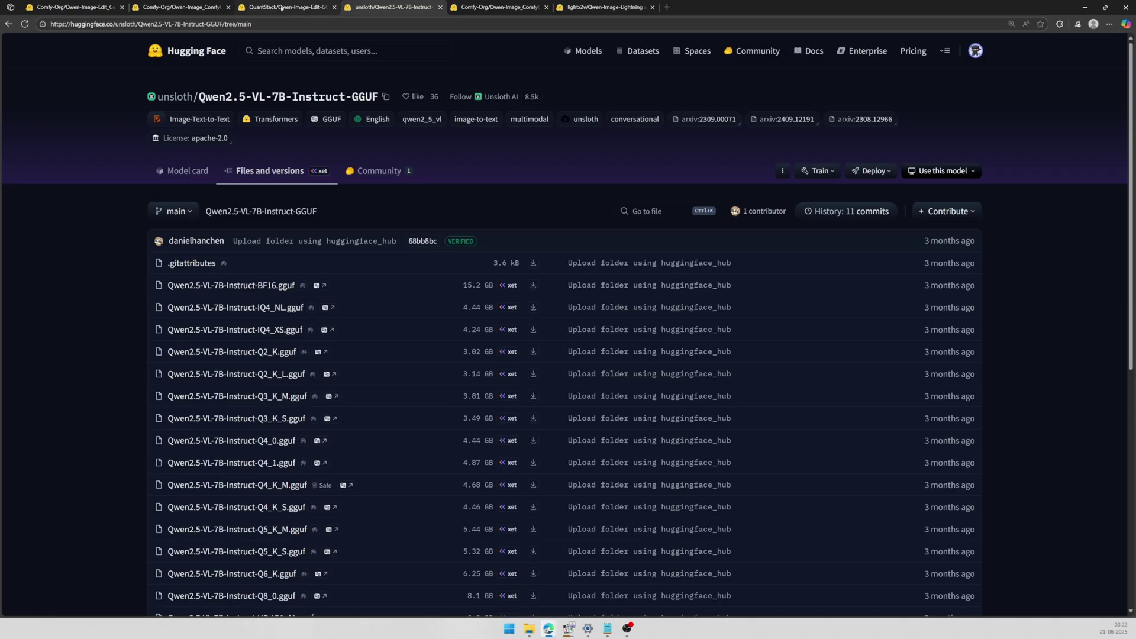
Step: Highlight the 9.38 GB fp8 text encoder and the 254 MB qwen_image_vae.safetensors file
left_click(197, 6)
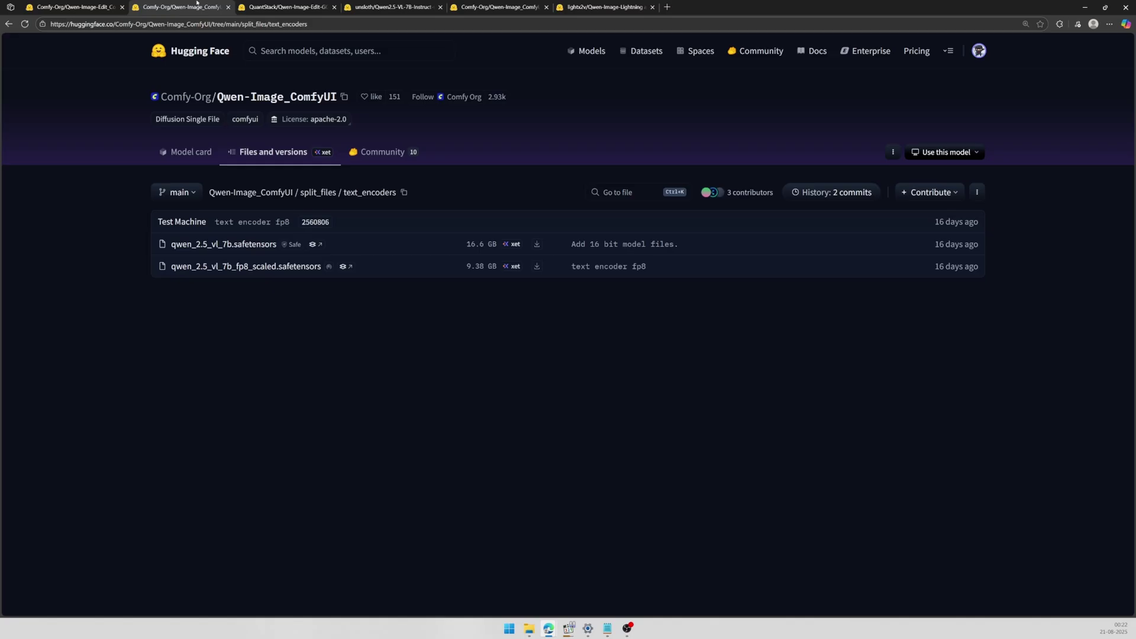
left_click_drag(149, 276, 555, 279)
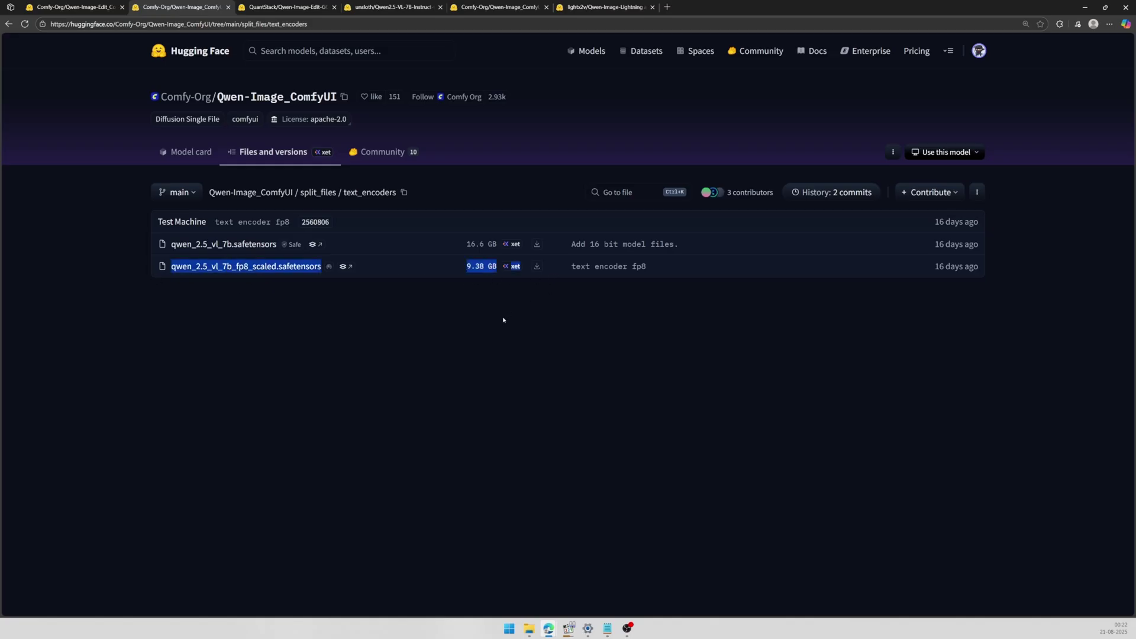
left_click(485, 313)
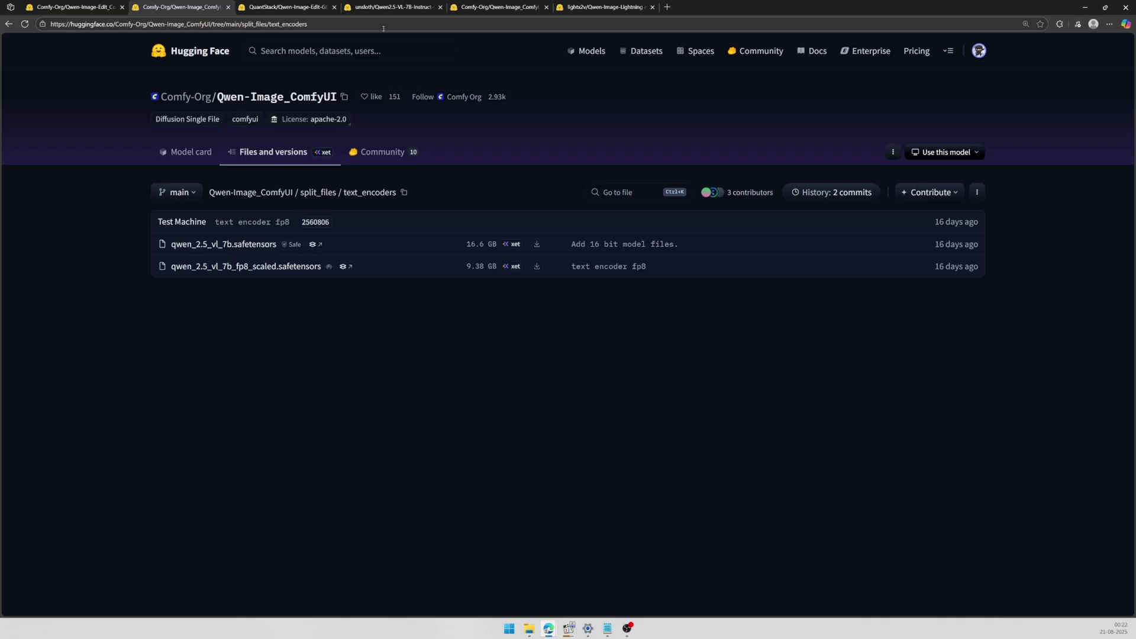
left_click(503, 8)
left_click_drag(142, 252, 575, 254)
left_click(522, 287)
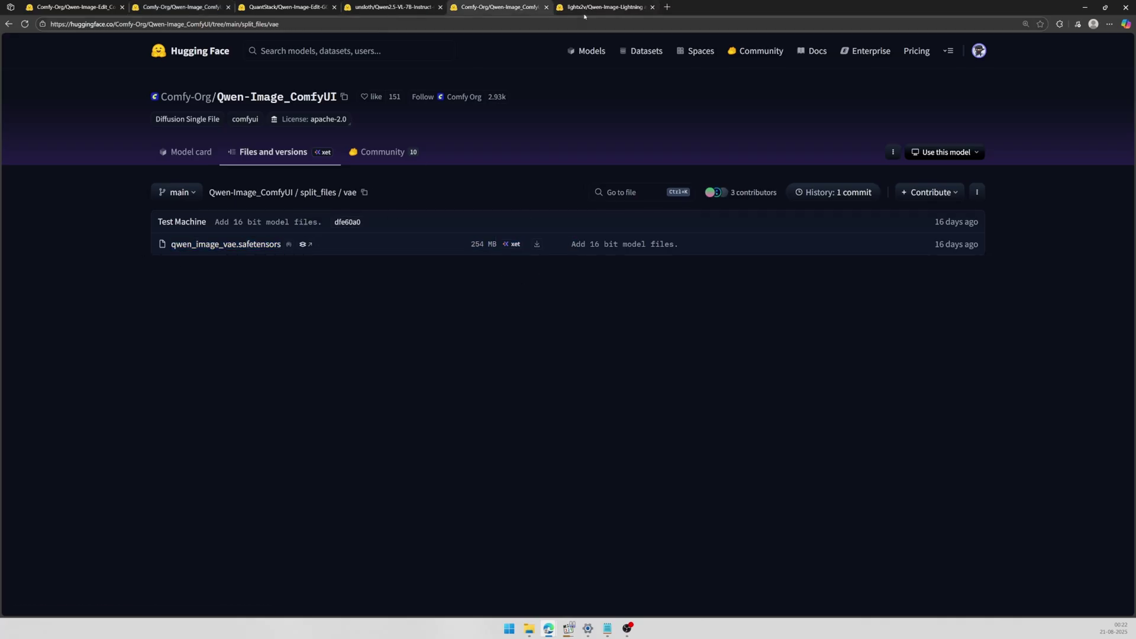
Step: Highlight the 8-step and 4-step LoRA files on the Qwen-Image-Lightning page
key("ctrl+Tab")
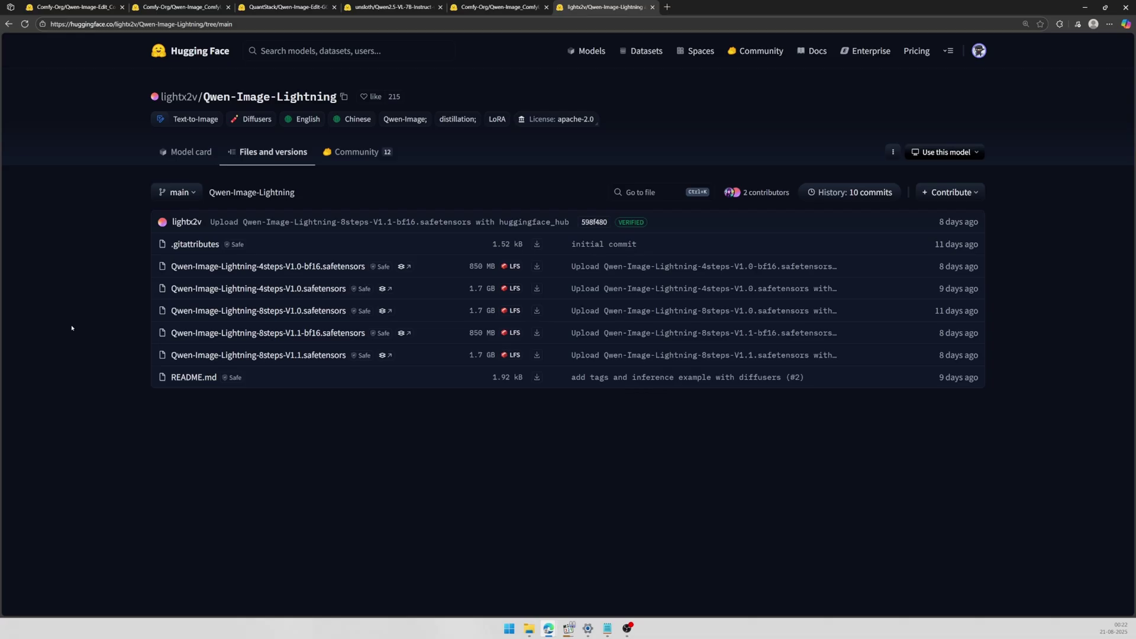
left_click_drag(121, 310, 391, 353)
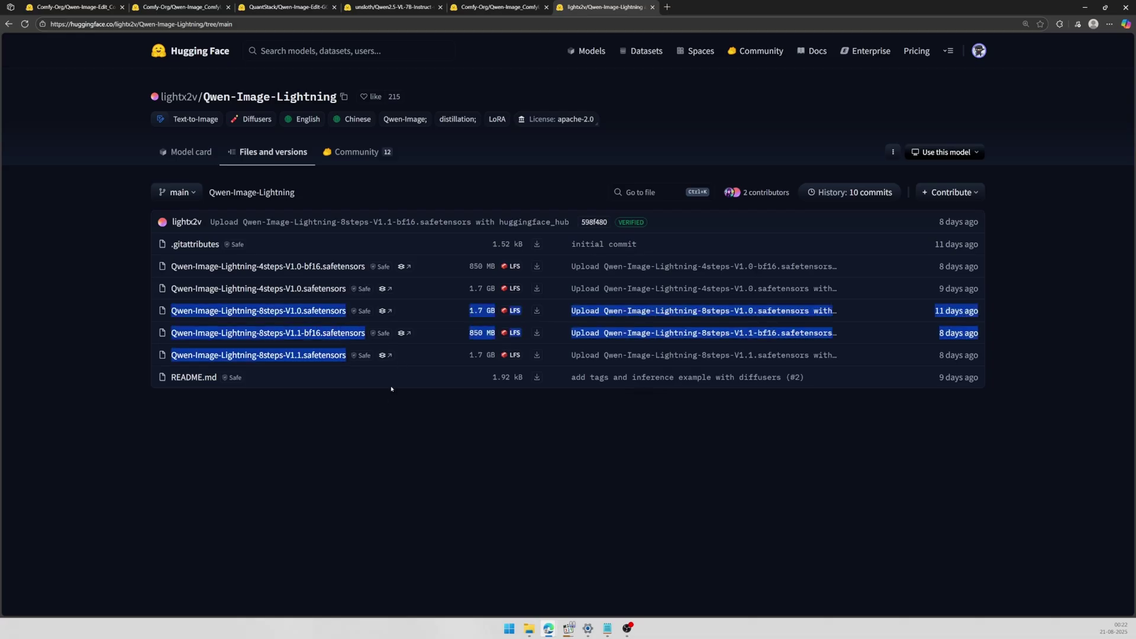
left_click(377, 421)
left_click_drag(120, 266, 410, 288)
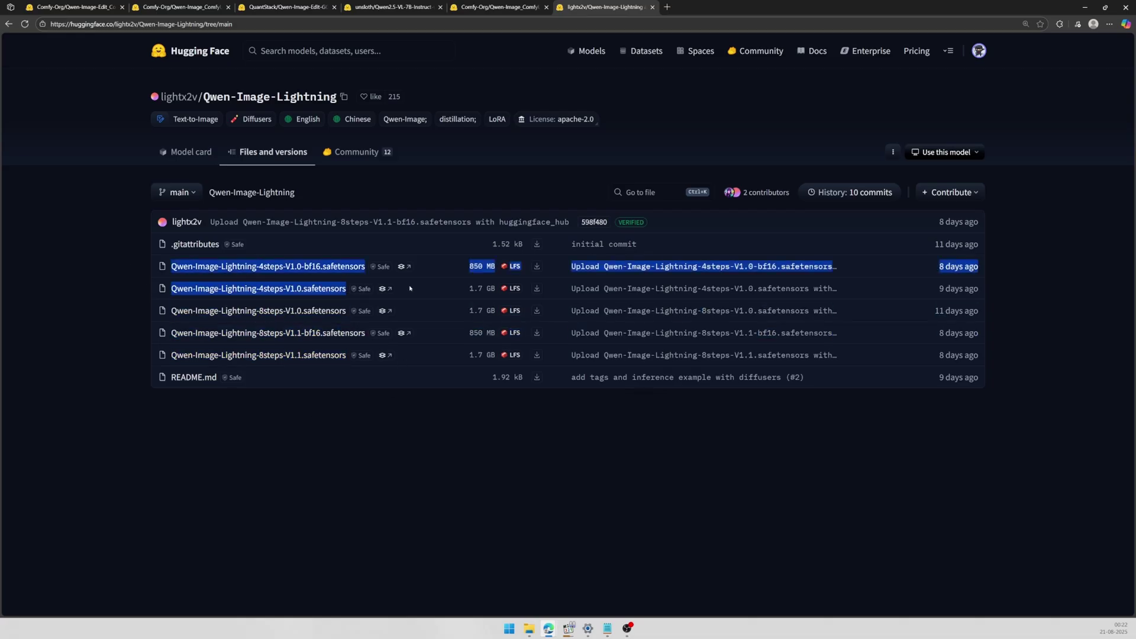
Step: Switch to Link.txt and highlight the Qwen Image Edit section and its BF16 40GB / FP8 20GB line
key("alt+Tab")
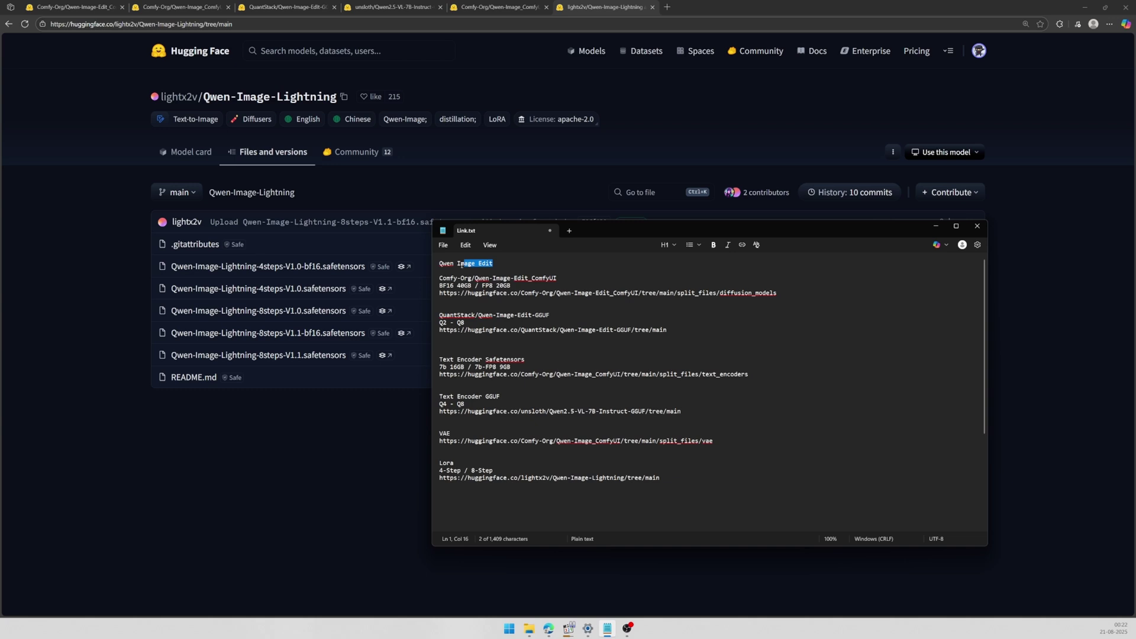
left_click(557, 304)
left_click_drag(439, 307, 418, 264)
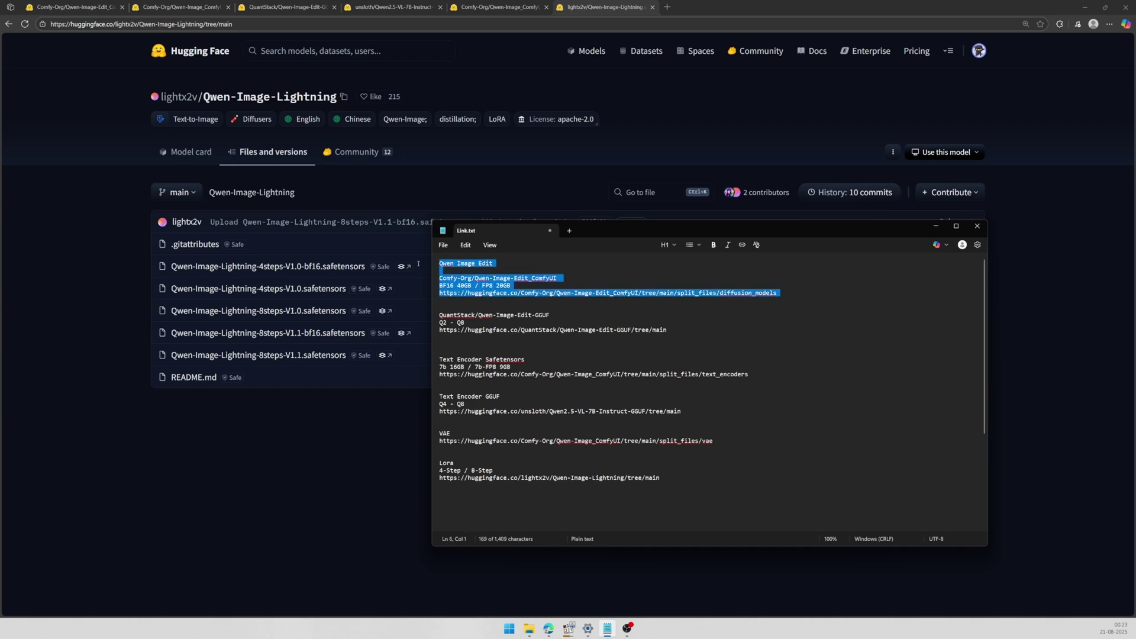
left_click(534, 283)
left_click_drag(515, 286, 438, 288)
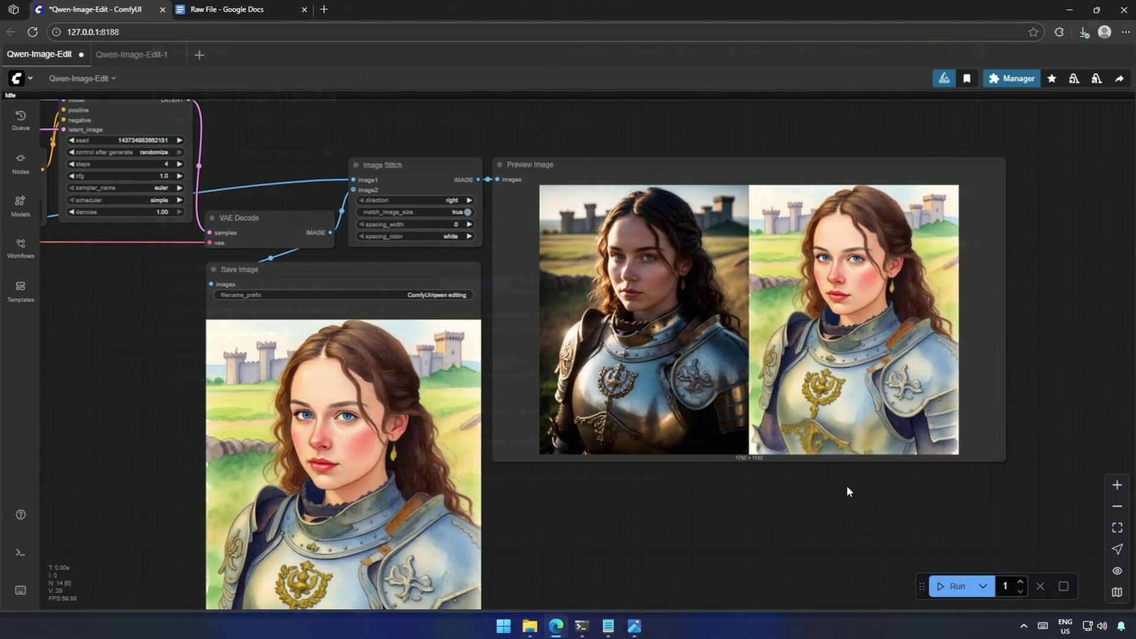
Step: Enlarge the Preview Image node and frame the original-versus-edit side-by-side comparison
scroll(847, 485, "up", 3)
left_click_drag(839, 495, 689, 558)
left_click_drag(924, 500, 935, 589)
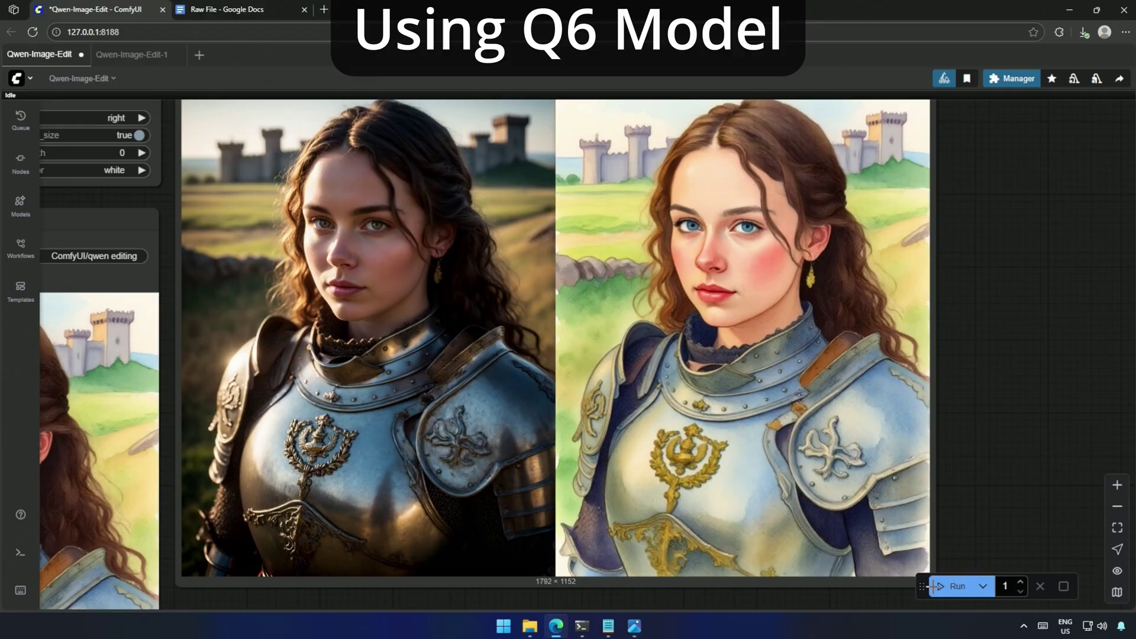
left_click_drag(1011, 454, 1021, 479)
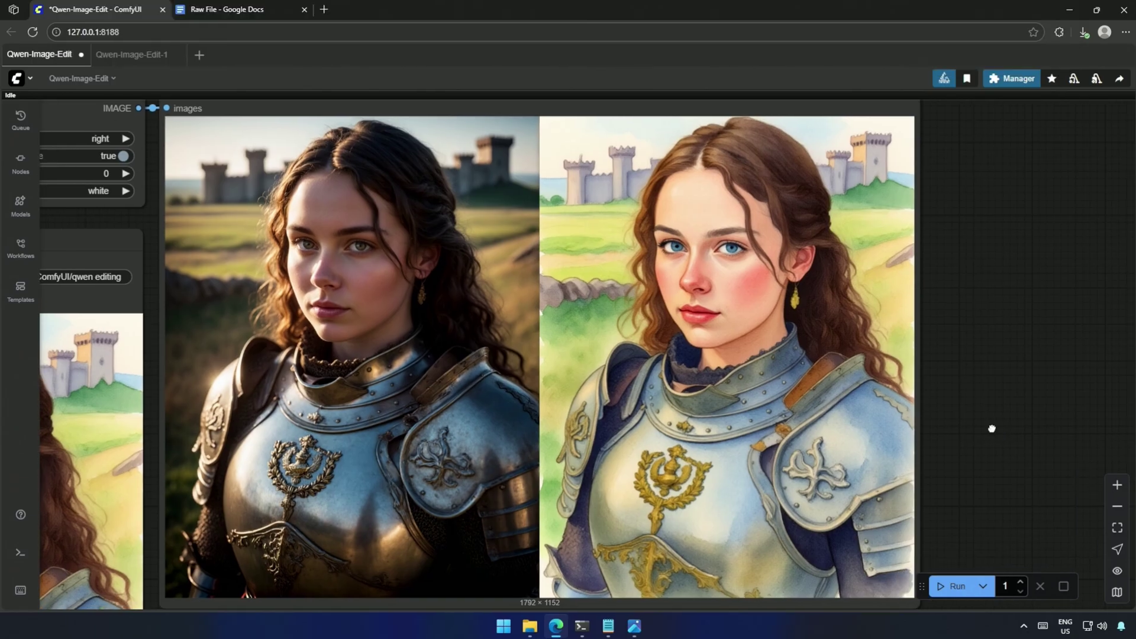
scroll(999, 407, "down", 4)
scroll(999, 407, "up", 3)
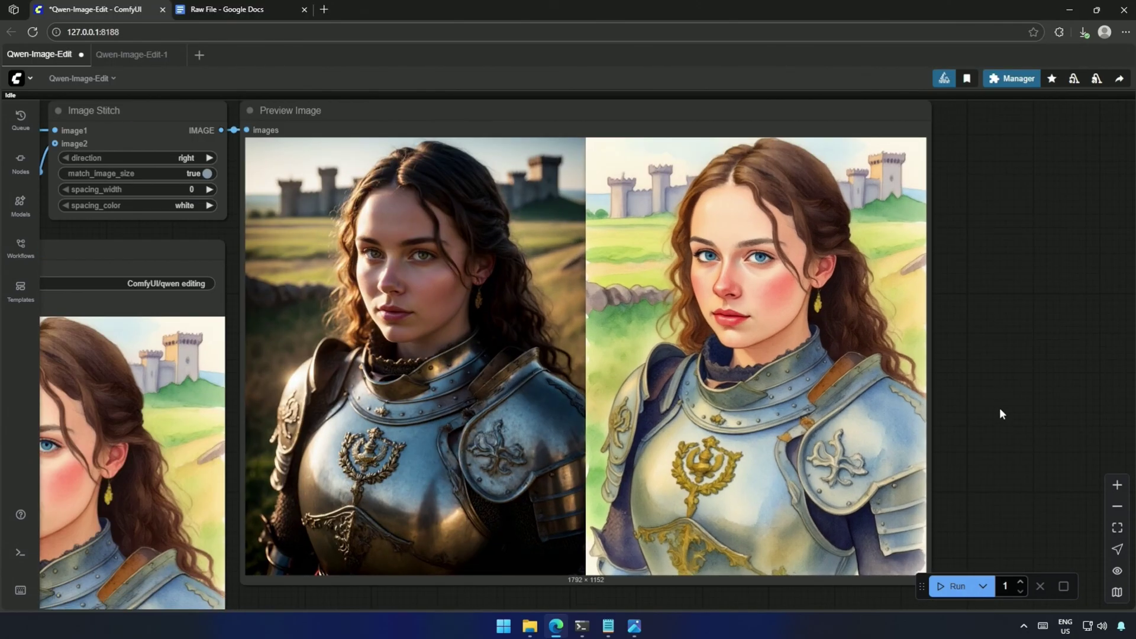
scroll(999, 408, "up", 3)
mouse_move(1004, 405)
left_mouse_down()
mouse_move(1105, 412)
mouse_move(1056, 371)
mouse_move(996, 389)
left_mouse_up()
scroll(1098, 409, "down", 1)
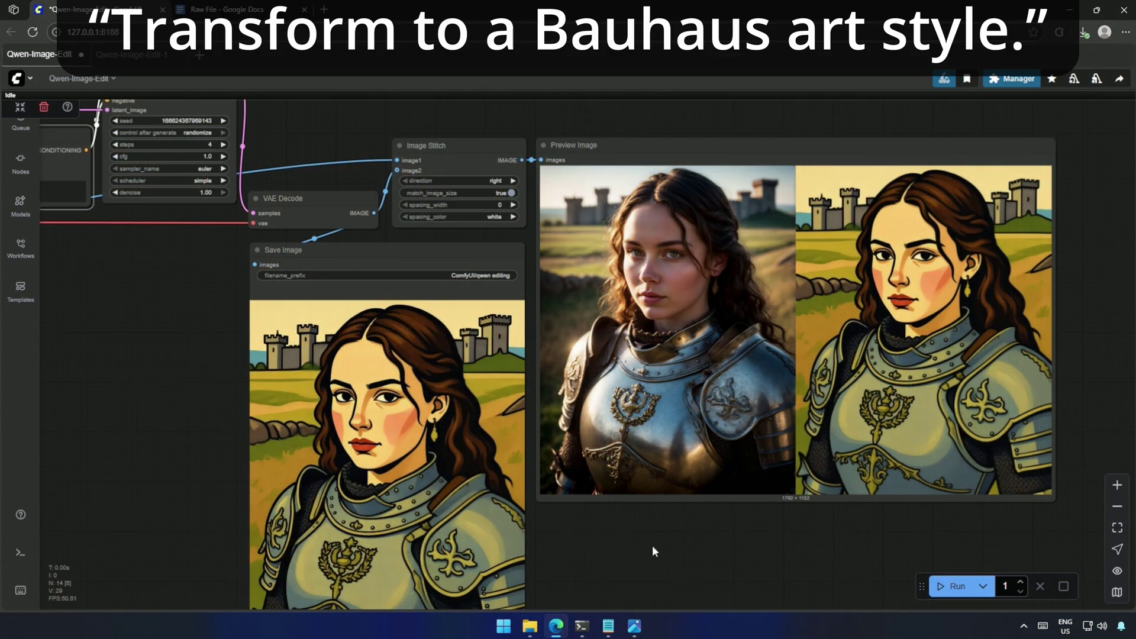
scroll(429, 561, "up", 5)
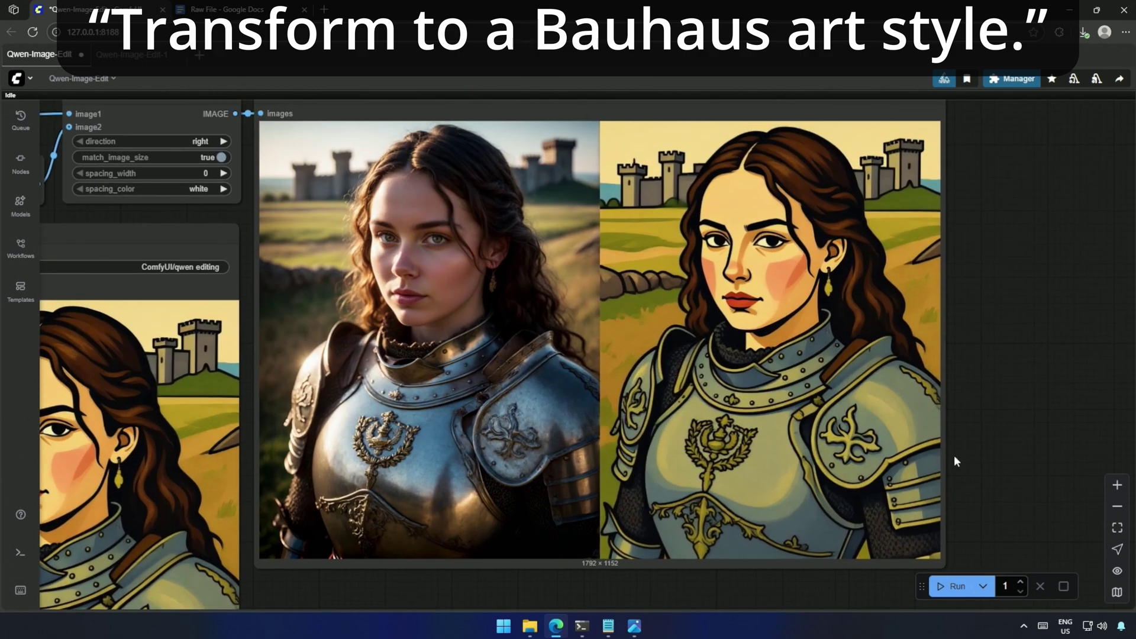
Step: Pan across the Preview Image node to compare the poster-style and realistic painted edits with the original
left_click_drag(954, 455, 970, 460)
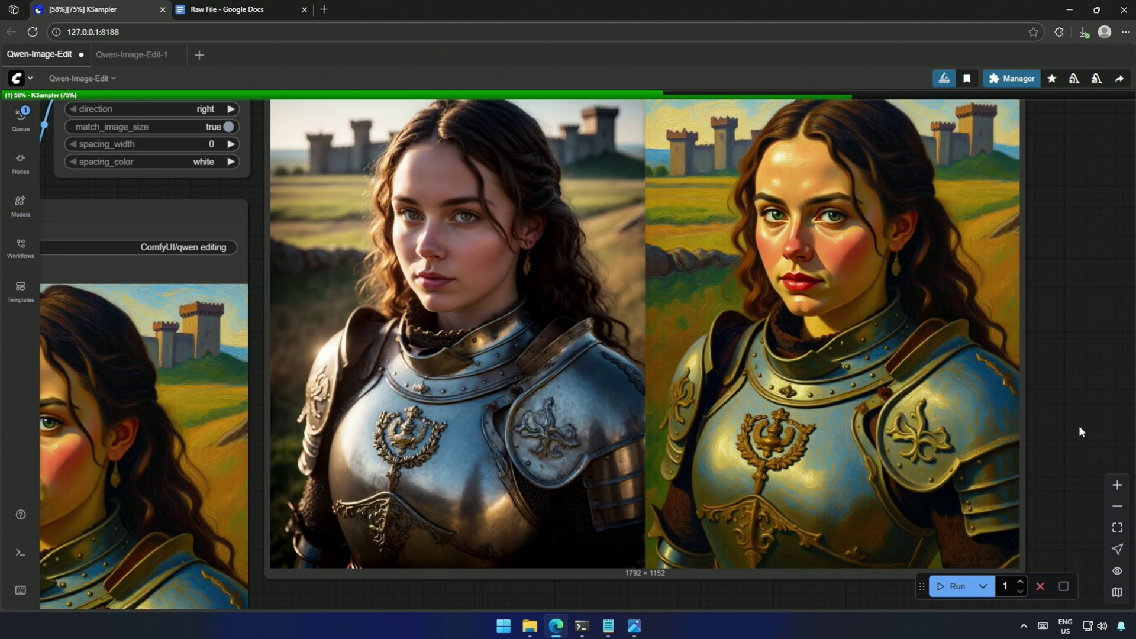
left_click_drag(1078, 426, 1053, 449)
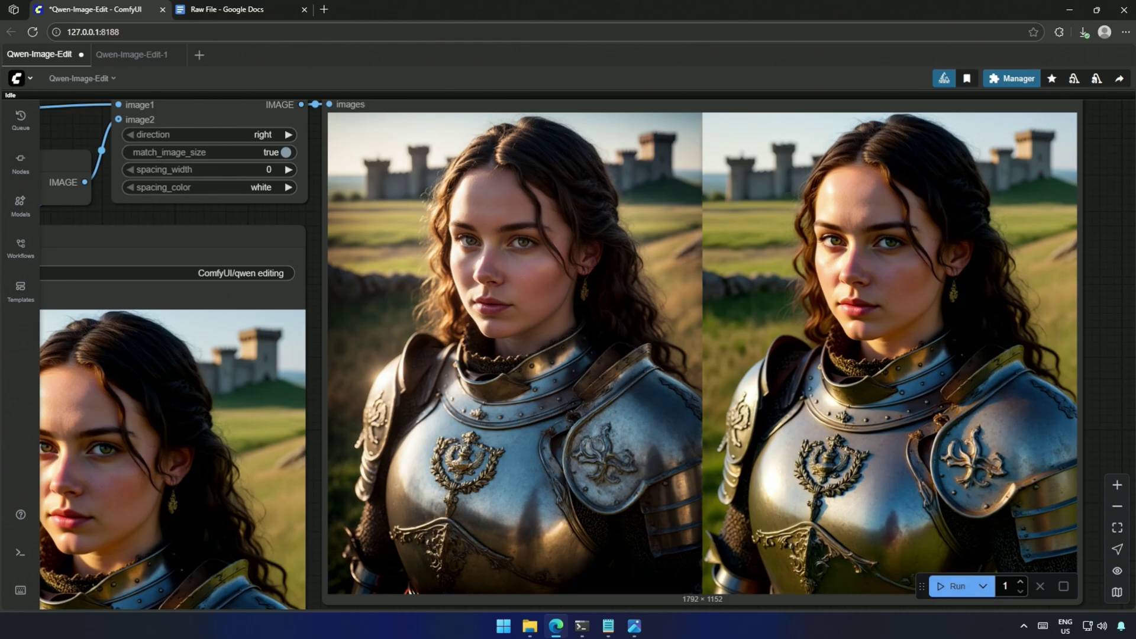
Step: Zoom and pan the canvas to compare the leather-jacket edit against the armored portrait
scroll(229, 232, "up", 3)
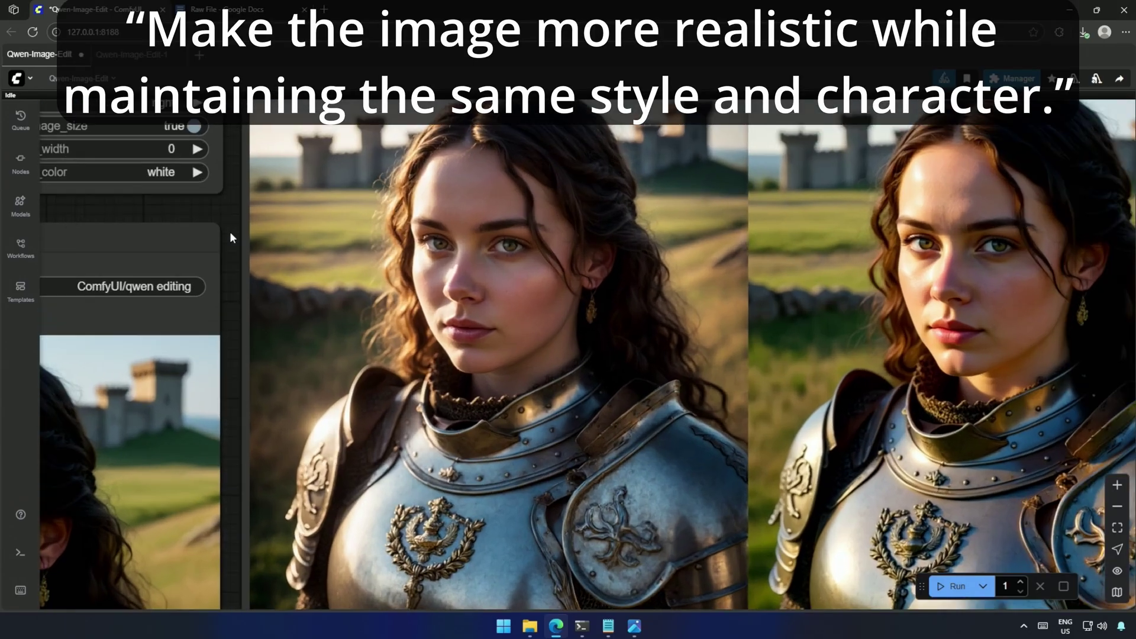
left_click_drag(231, 234, 85, 253)
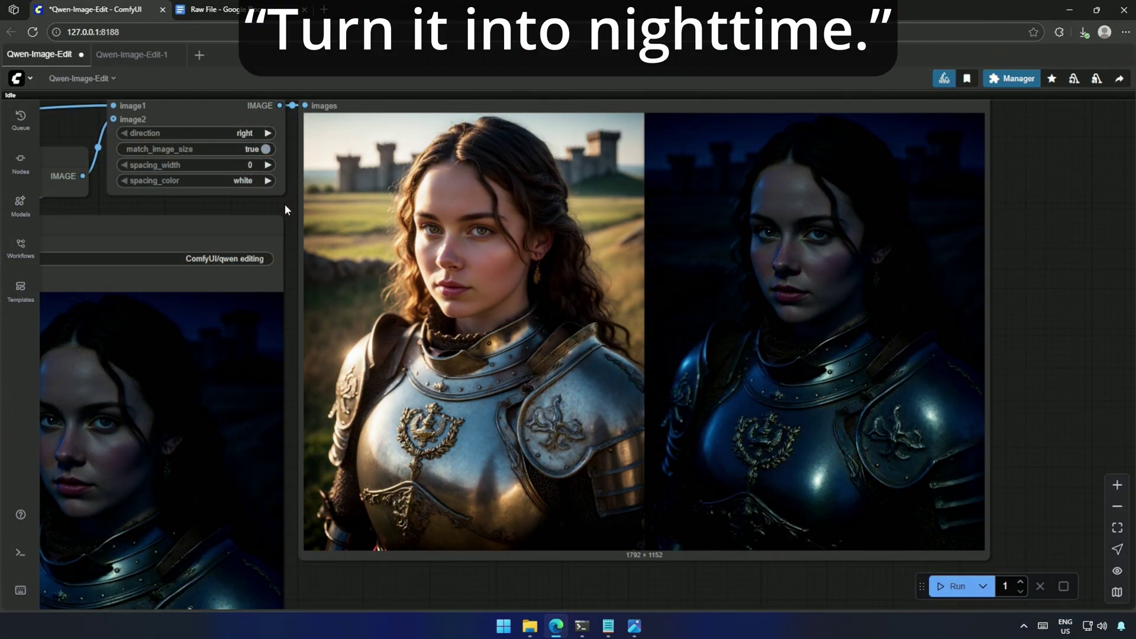
scroll(290, 201, "up", 2)
left_click_drag(290, 202, 142, 246)
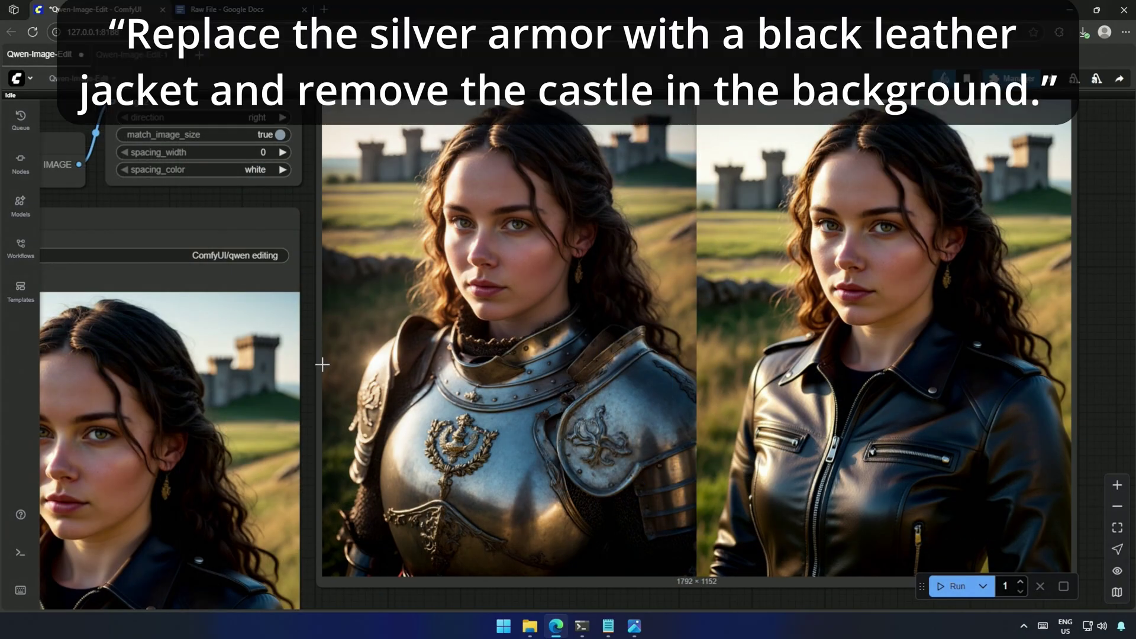
left_click_drag(309, 341, 280, 352)
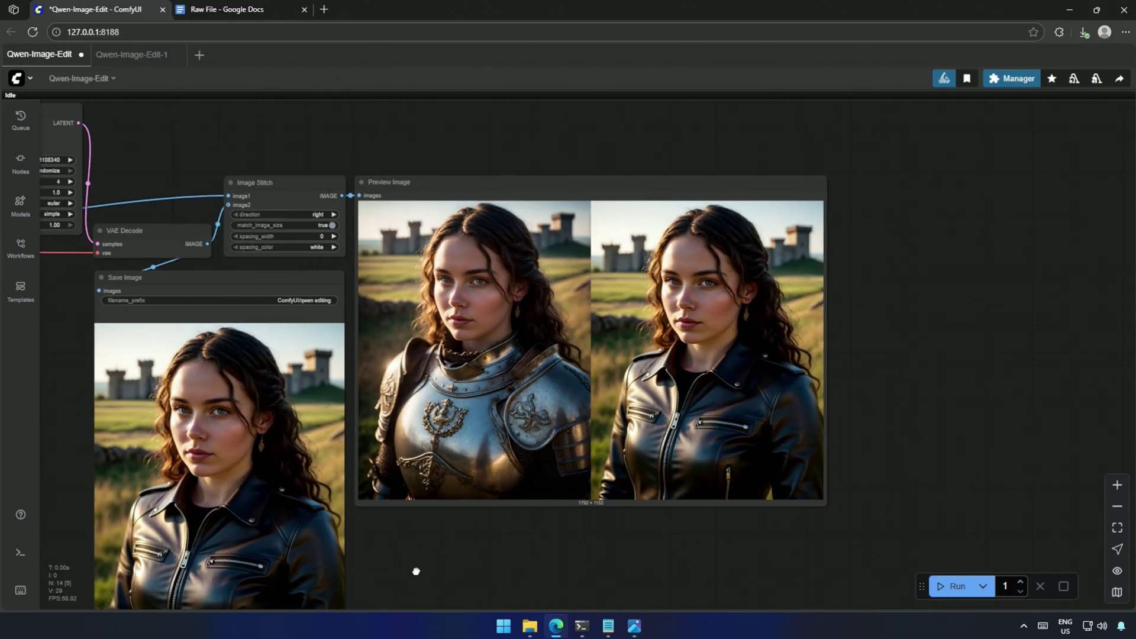
Step: Copy the leather-jacket output and paste it into the Load Image node as the new input
right_click(460, 306)
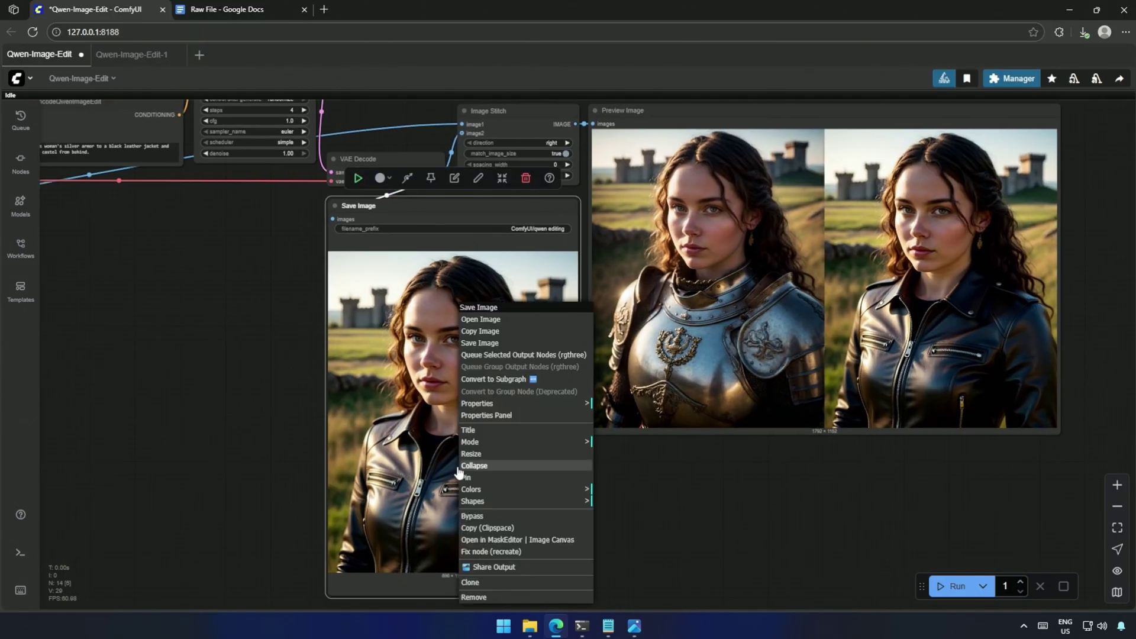
left_click(494, 332)
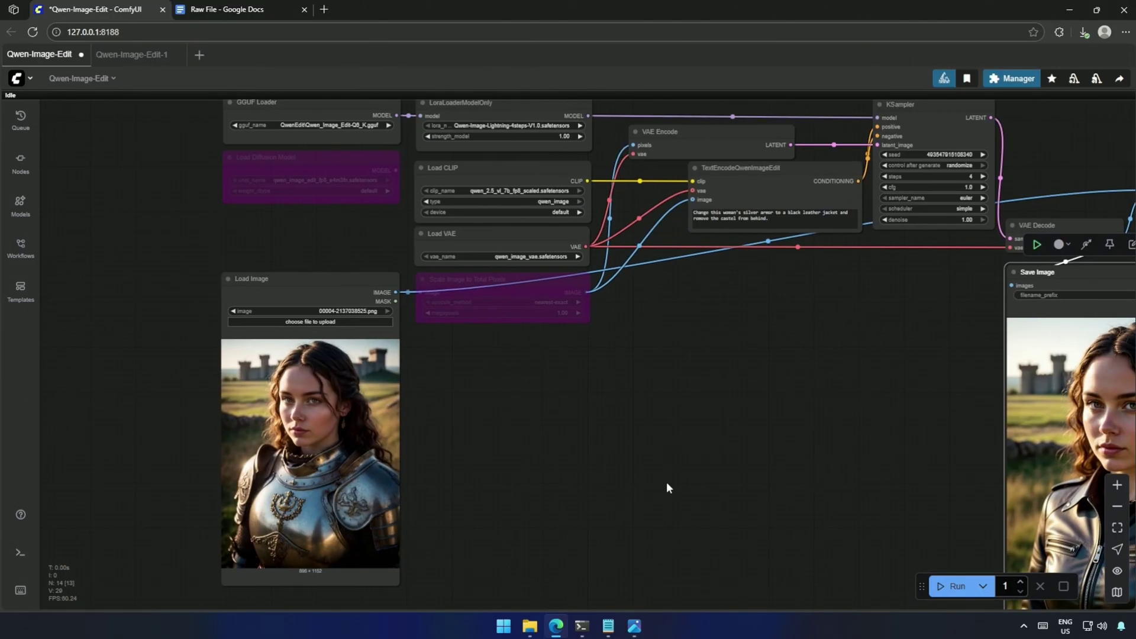
left_click(449, 421)
key("ctrl+v")
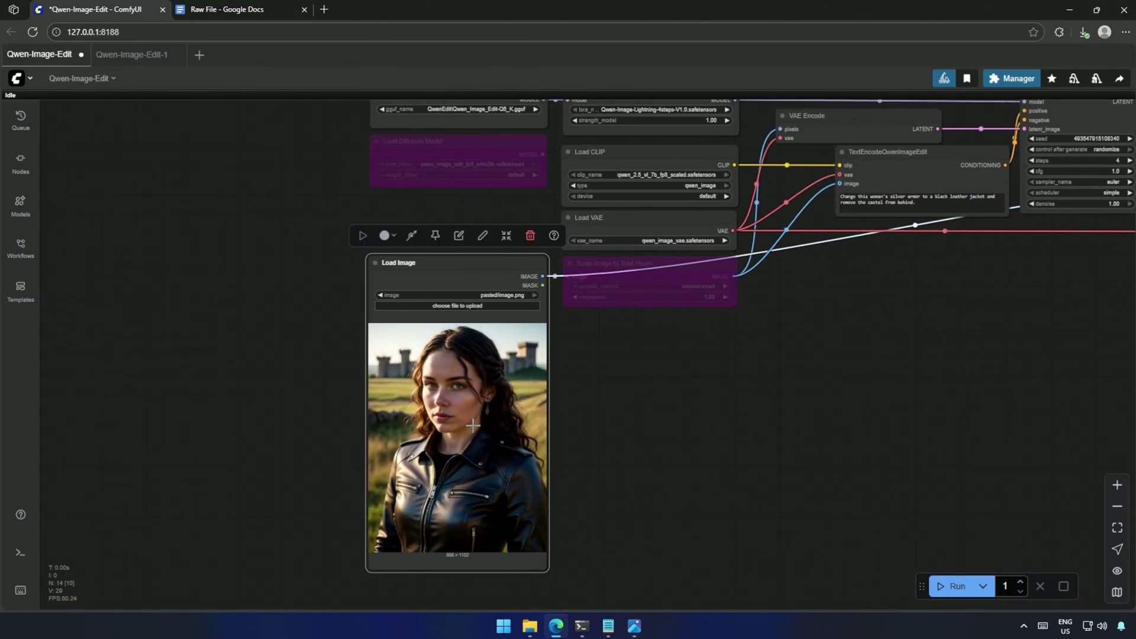
Step: Change the prompt to 'remove the castel in the background.' and run the workflow
left_click_drag(689, 464, 599, 482)
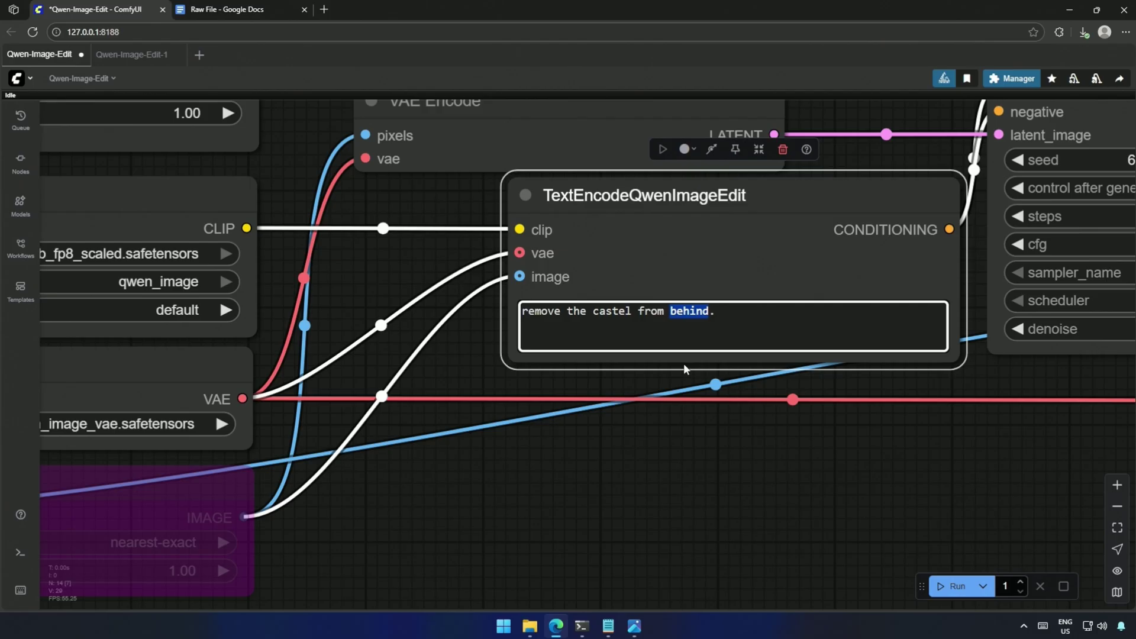
key("BackSpace")
key("BackSpace")
key("BackSpace")
key("BackSpace")
key("BackSpace")
key("BackSpace")
type("in the backgro")
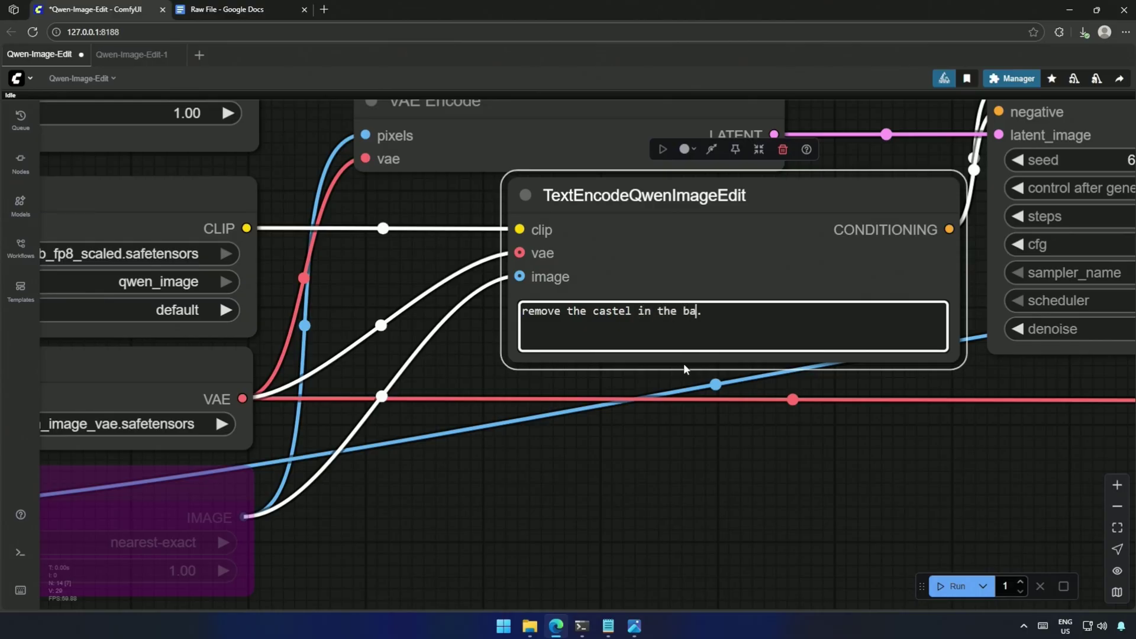
type("und")
left_click(947, 587)
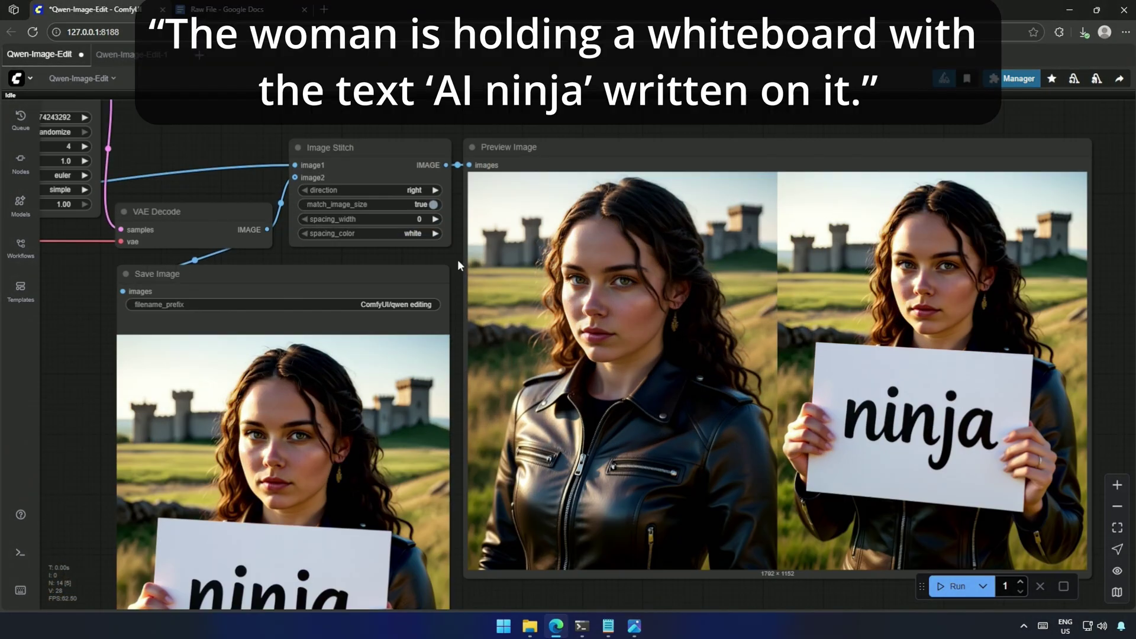
Step: Run the prompt for the woman holding a white board reading 'ninja' and frame the resulting comparison
left_click_drag(459, 265, 400, 214)
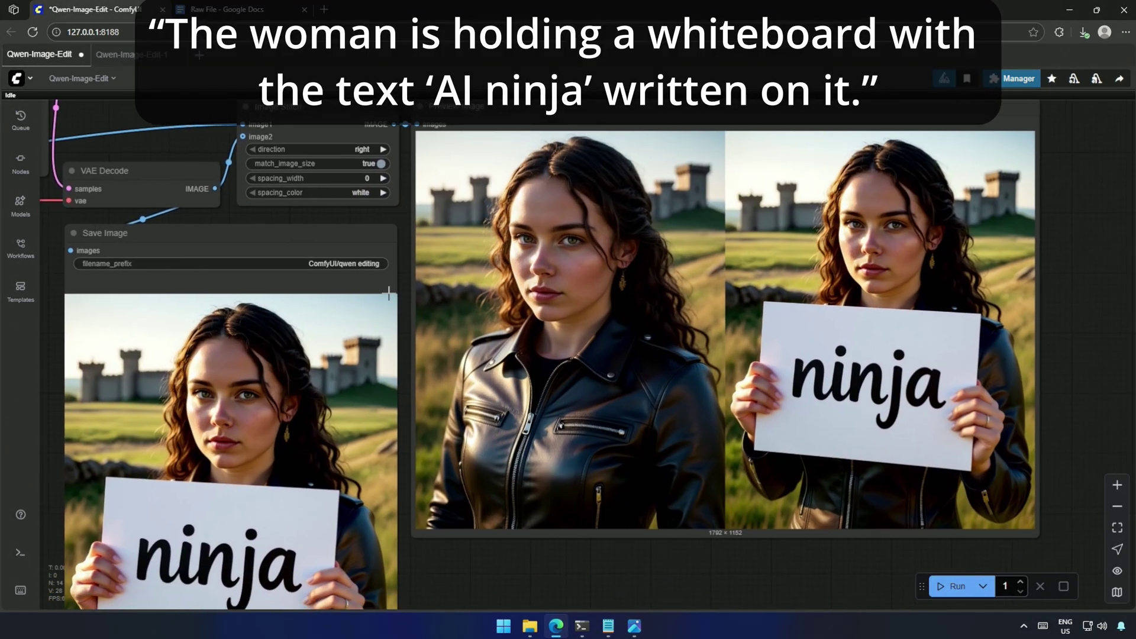
scroll(399, 219, "down", 1)
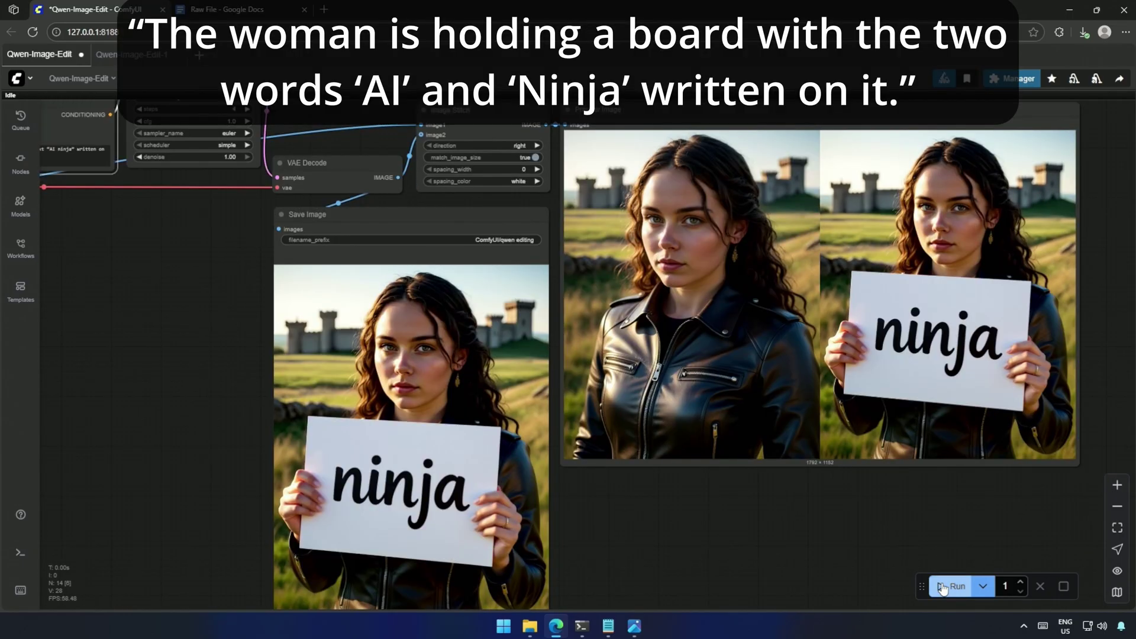
left_click(952, 586)
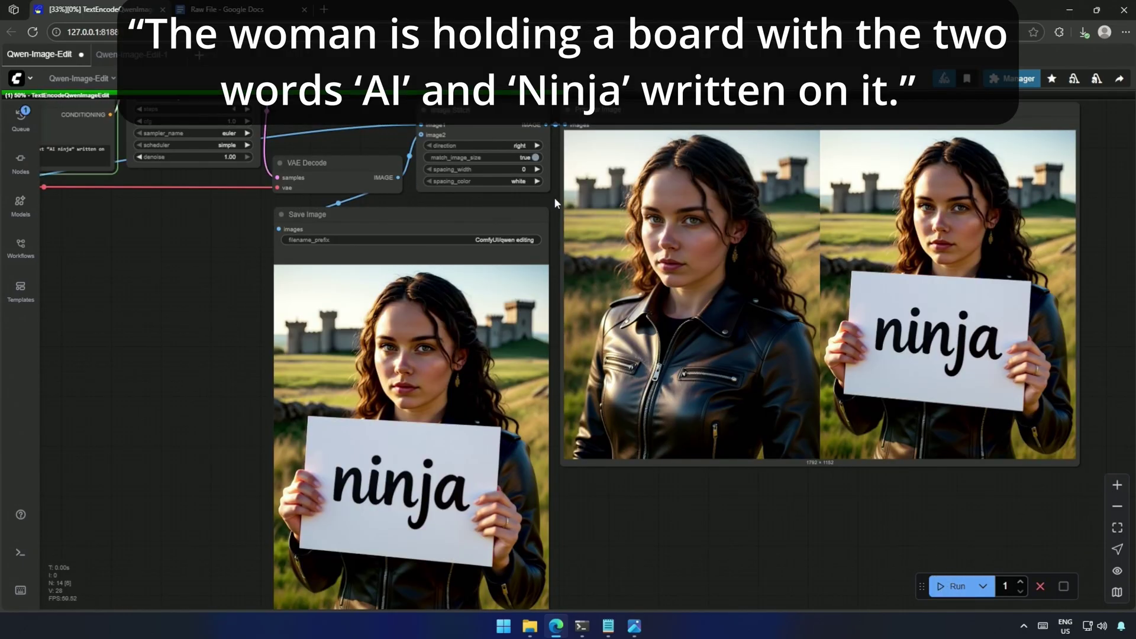
left_click_drag(554, 197, 517, 240)
scroll(517, 239, "up", 2)
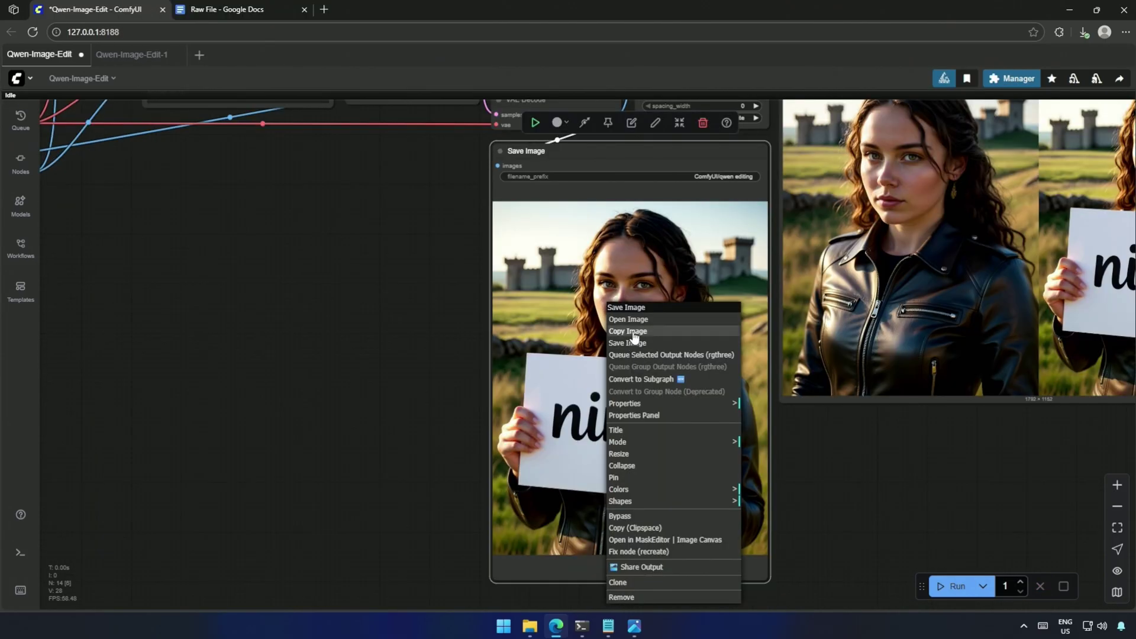
Step: Copy the ninja result image and paste it into the Load Image input node
left_click(681, 335)
left_click_drag(290, 362, 638, 367)
scroll(638, 368, "down", 1)
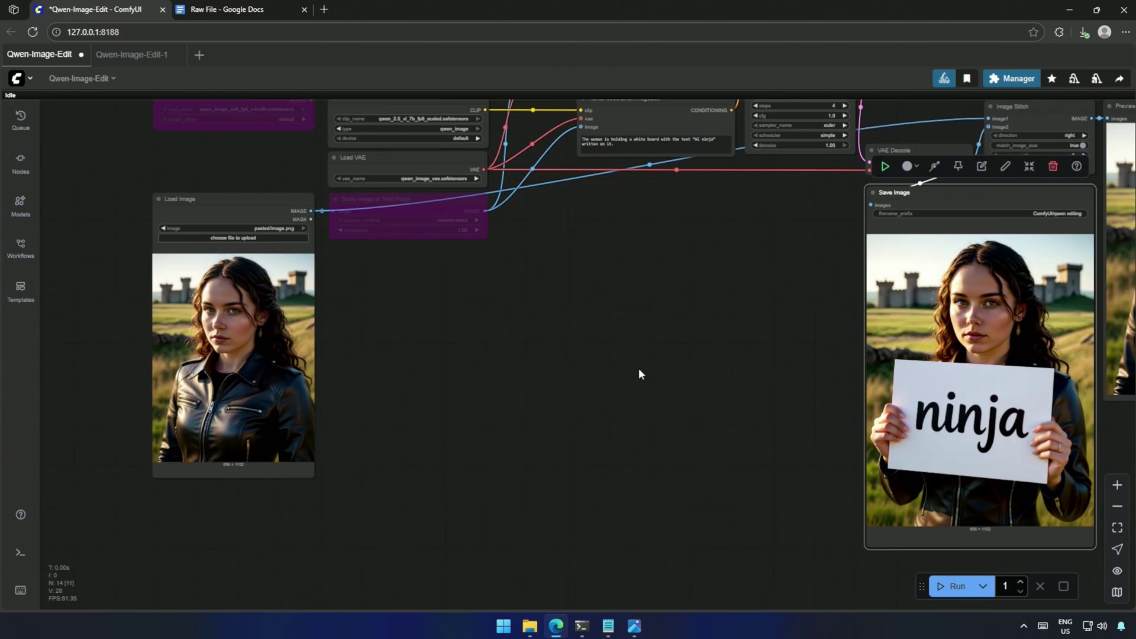
left_click_drag(368, 344, 527, 387)
left_click(371, 350)
key("ctrl+v")
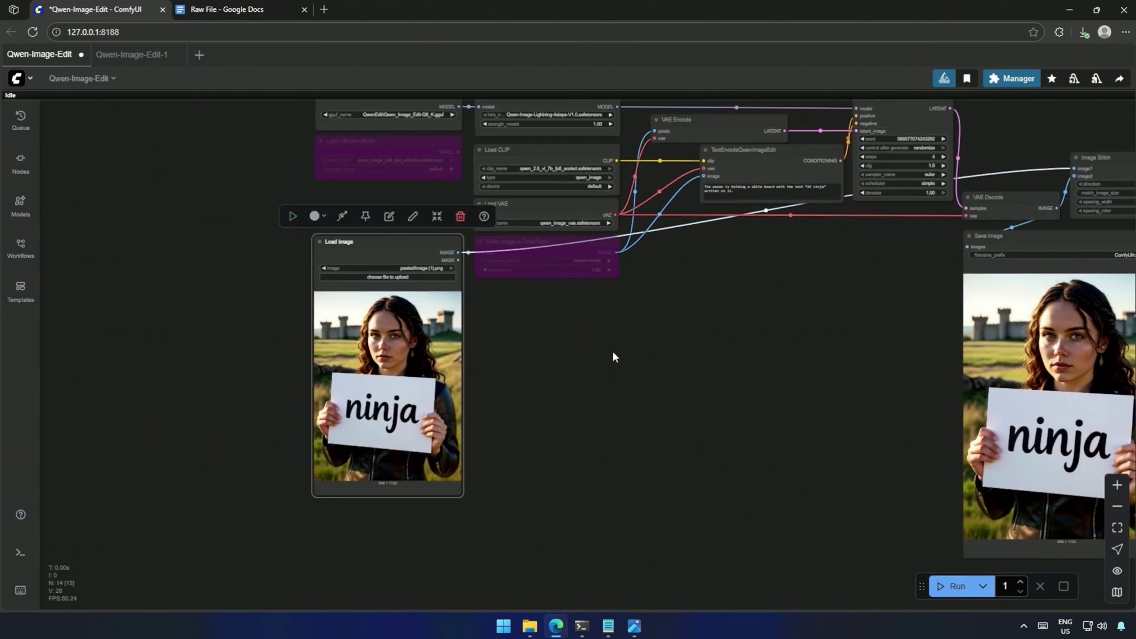
scroll(679, 406, "up", 5)
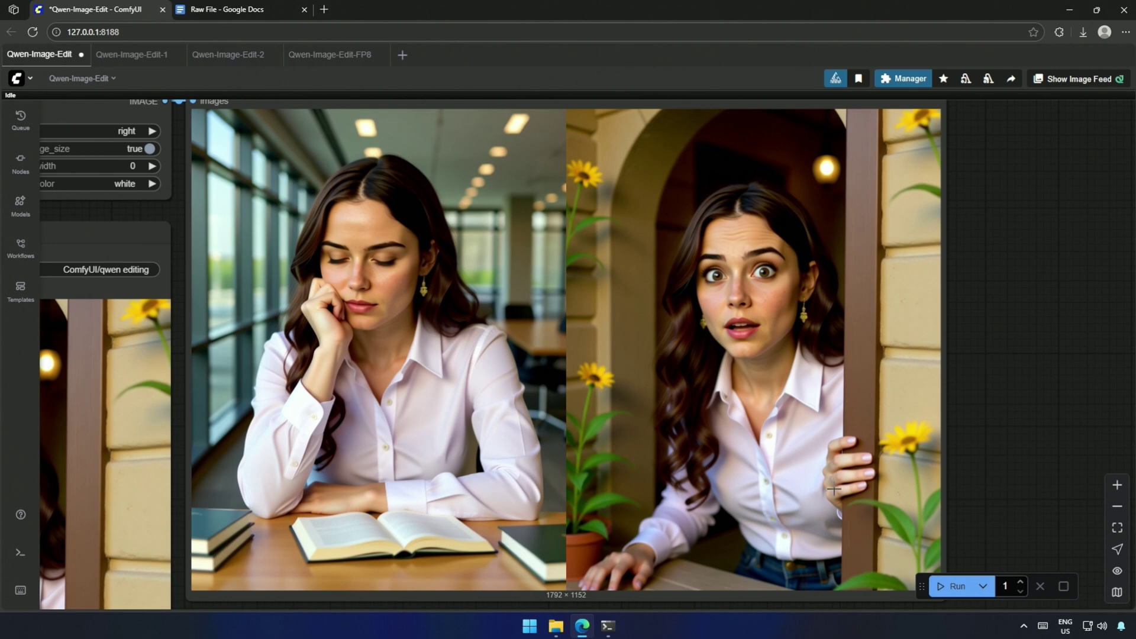
Step: Set the GGUF Loader model to Qwen_Image_Edit-Q8_0.gguf
scroll(849, 478, "up", 2)
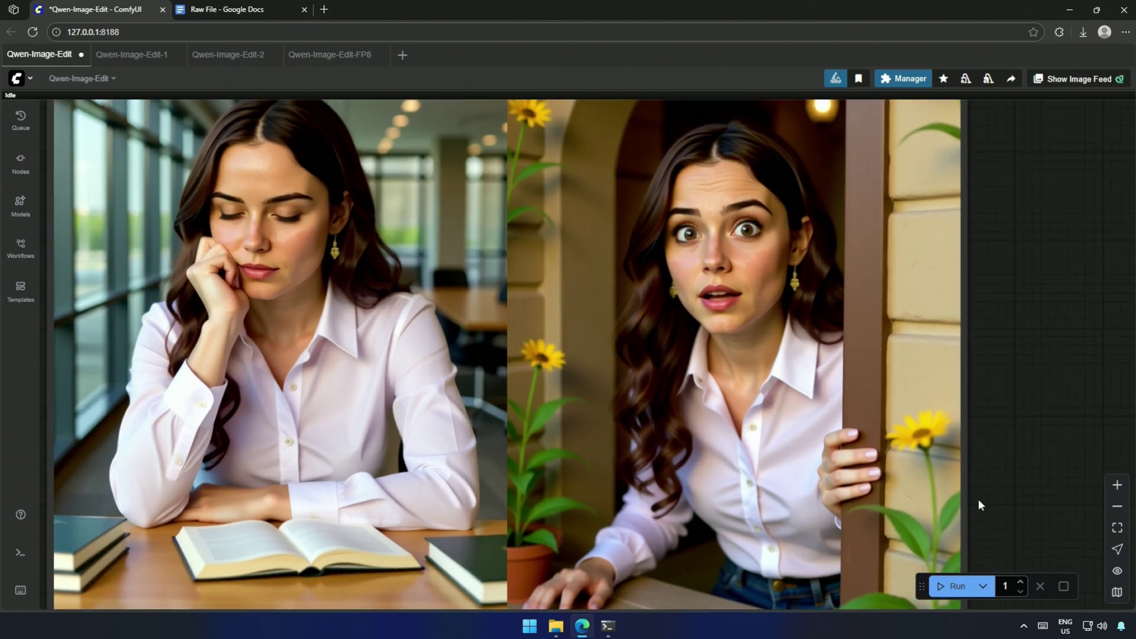
scroll(1000, 472, "down", 5)
scroll(531, 434, "up", 5)
left_click(474, 332)
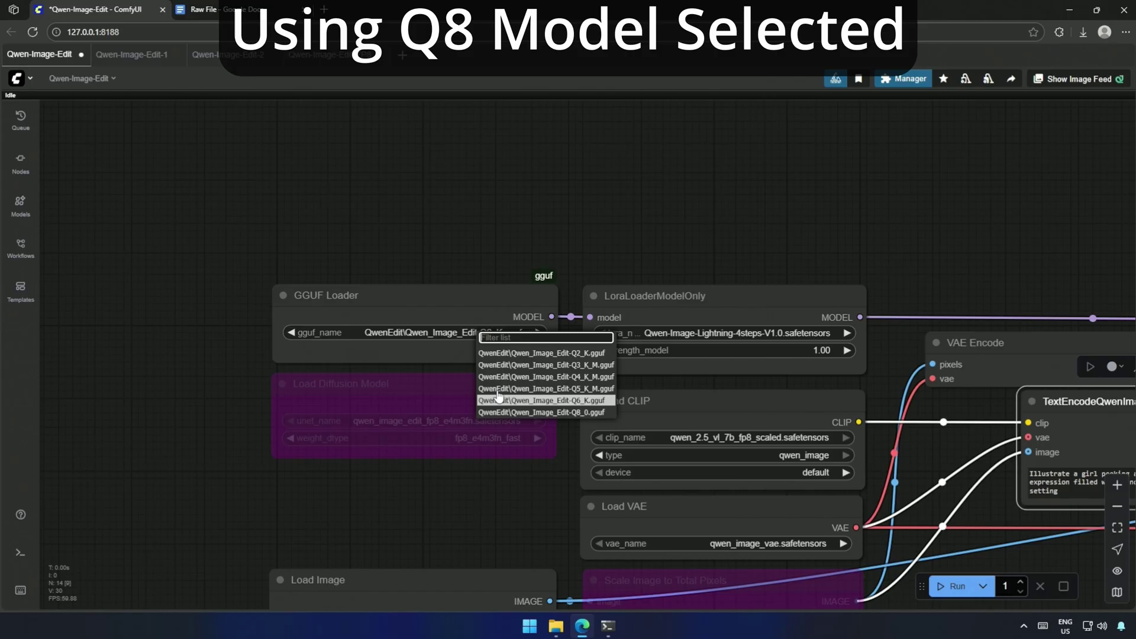
left_click(521, 417)
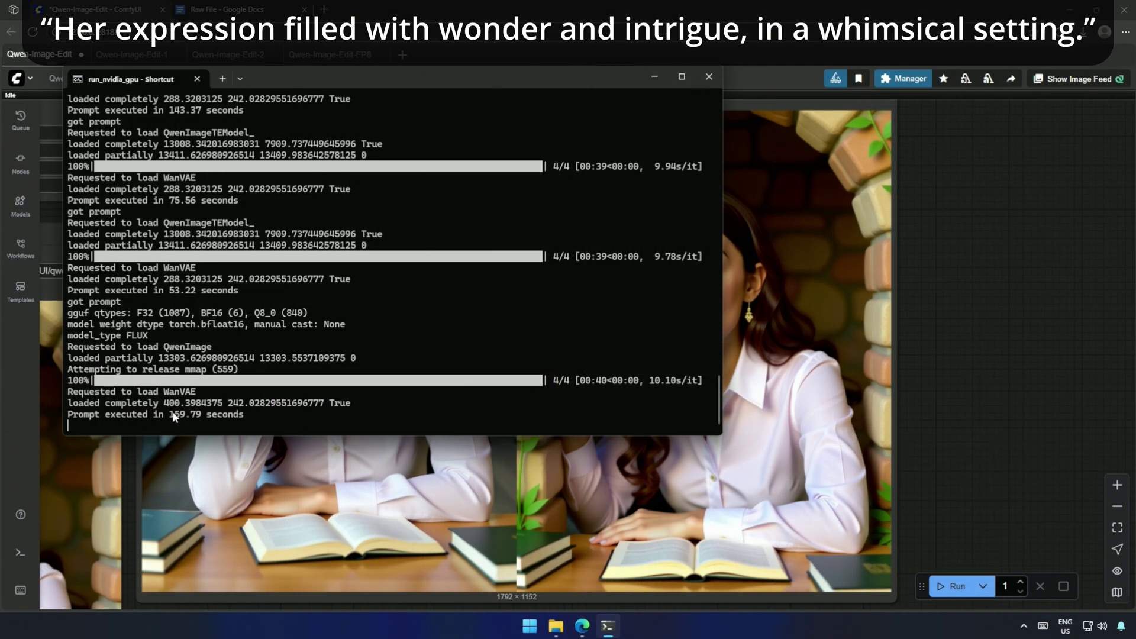
Step: Check the run output in the console, then return to the ComfyUI results
left_click(219, 418)
left_click(970, 487)
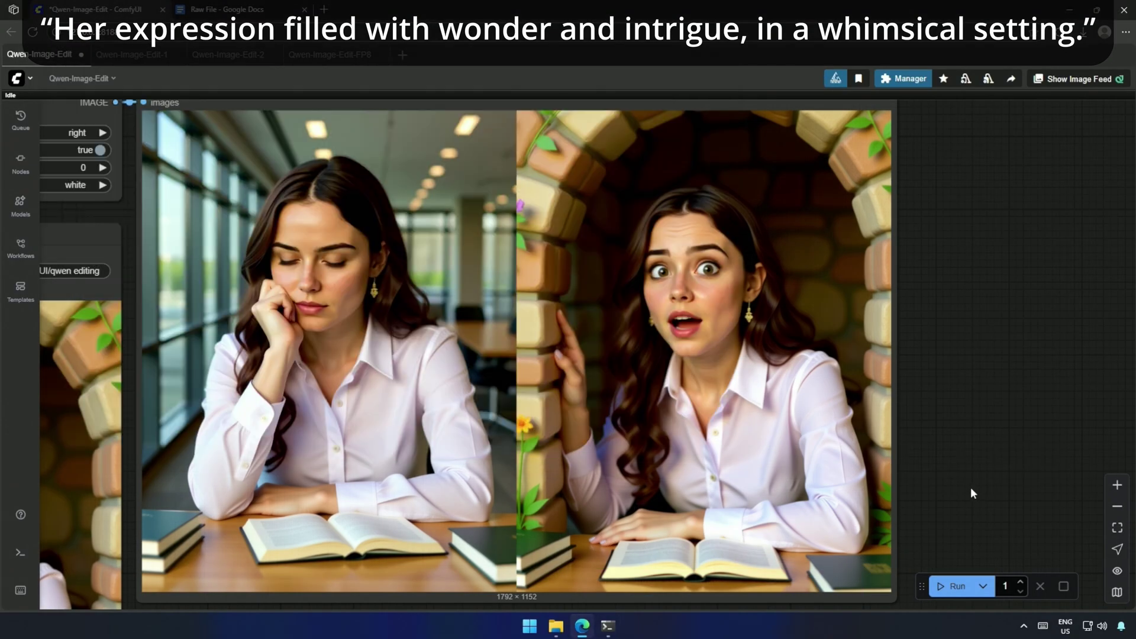
scroll(943, 455, "down", 3)
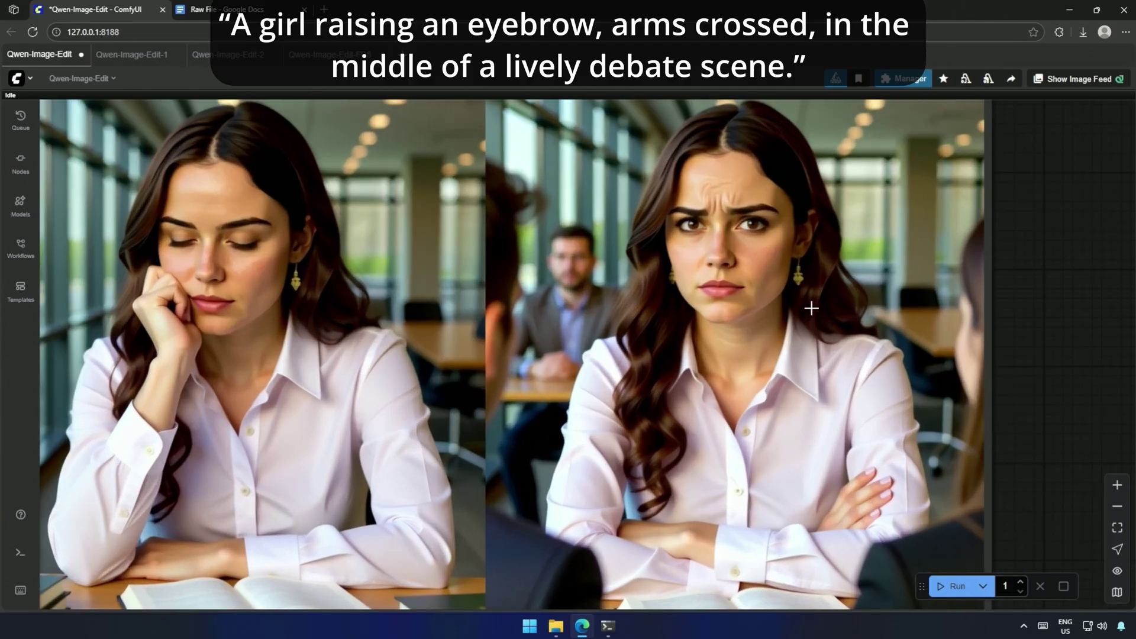
Step: Scroll and pan the canvas to recenter the debate-scene comparison
scroll(1085, 368, "up", 3)
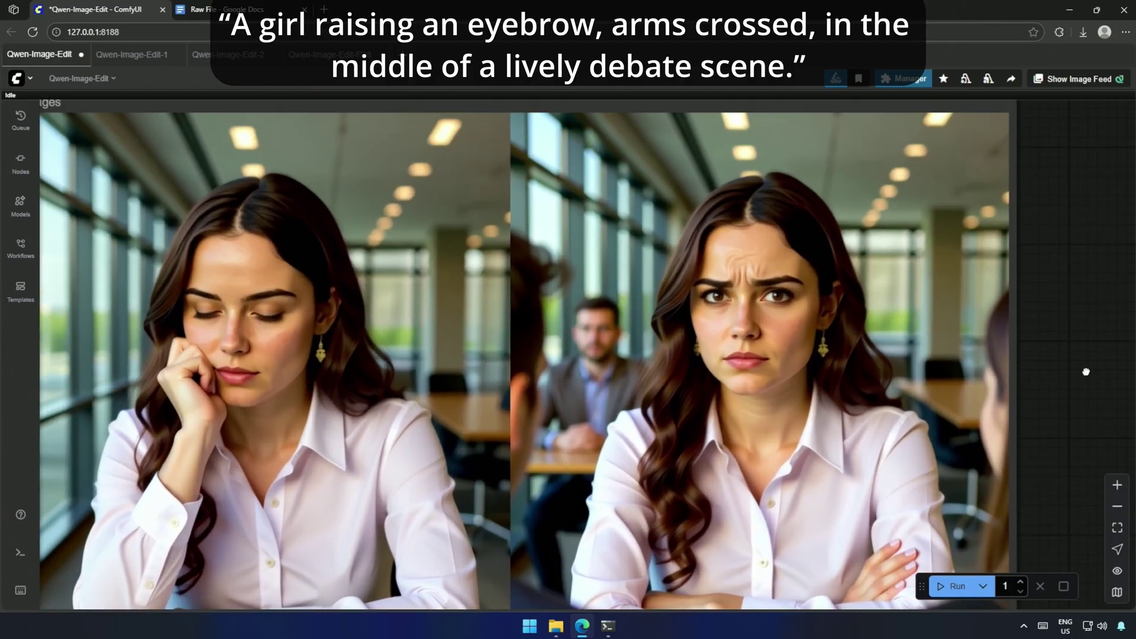
scroll(1127, 368, "down", 2)
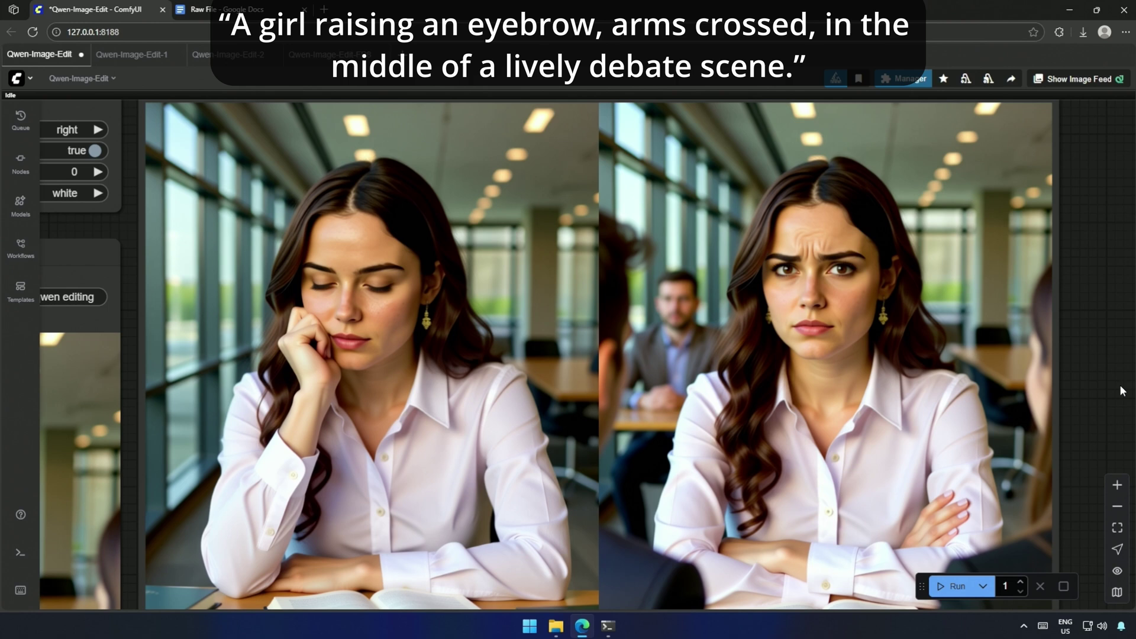
left_click_drag(1120, 384, 1076, 361)
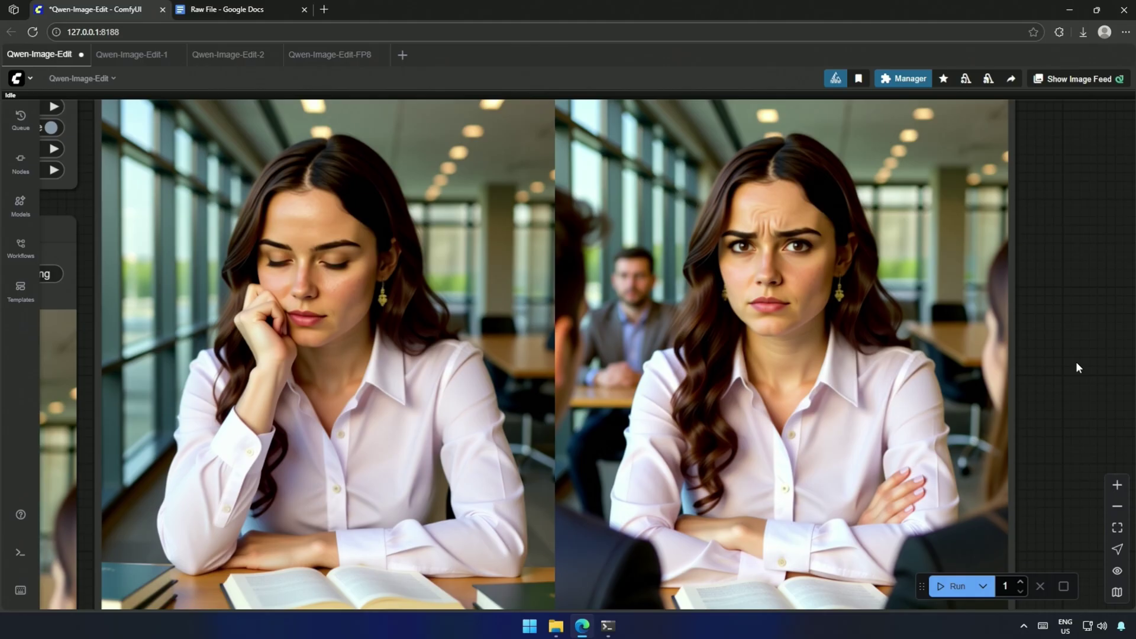
Step: Rearrange the Image Stitch and Load Image nodes and connect Load Image to image1
scroll(1075, 362, "down", 5)
left_click_drag(356, 440, 661, 428)
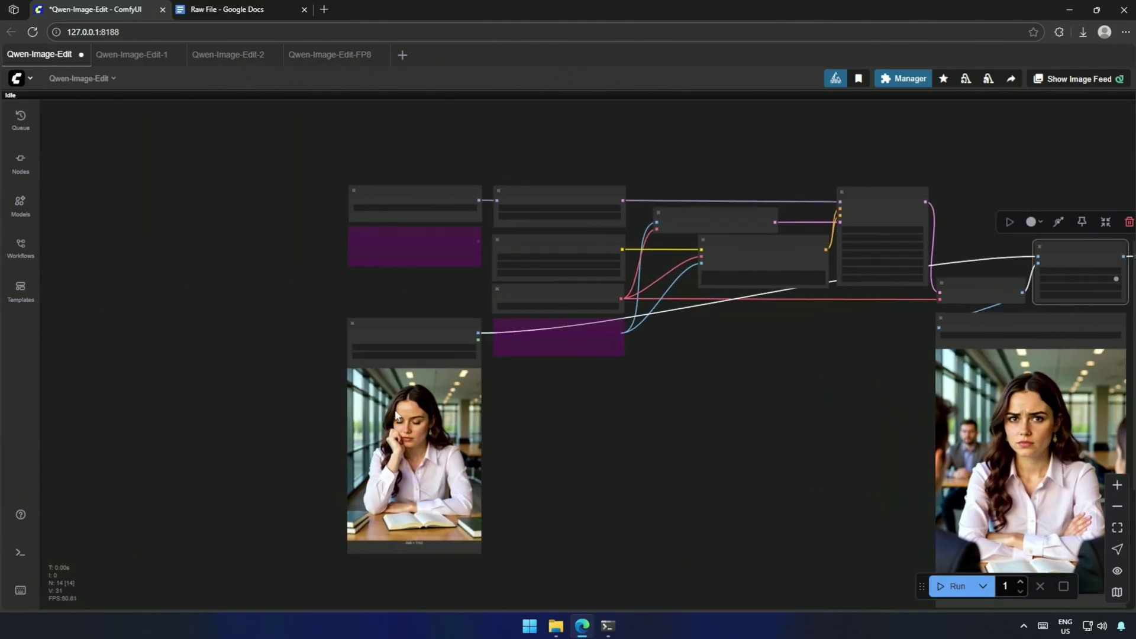
scroll(113, 355, "up", 4)
left_click_drag(225, 349, 494, 289)
left_click_drag(672, 319, 539, 258)
scroll(395, 372, "down", 2)
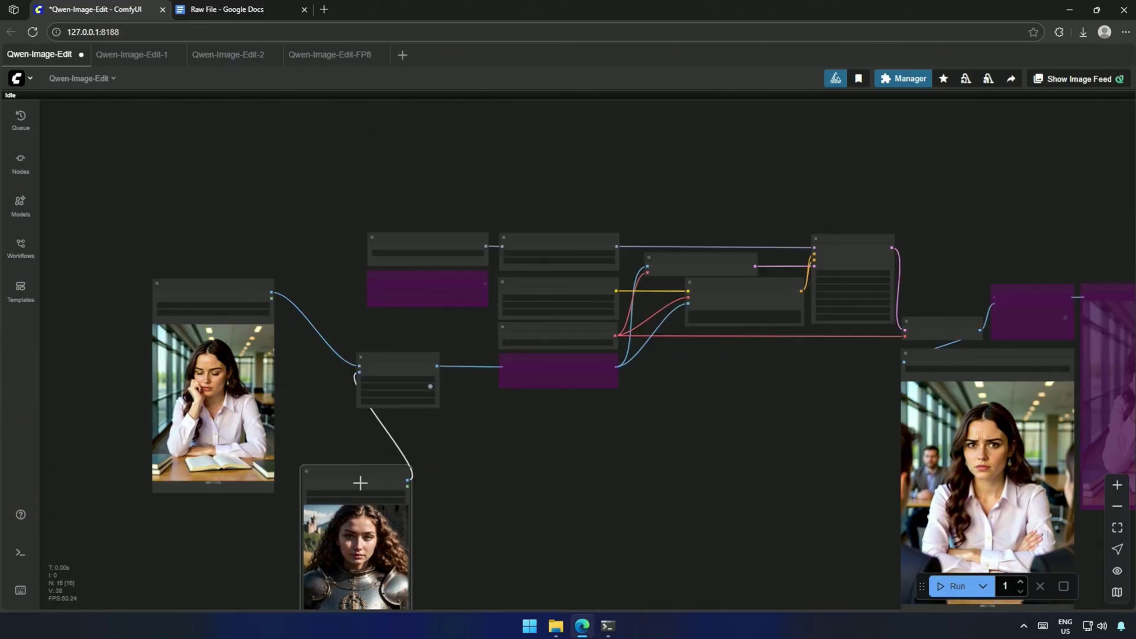
left_click_drag(355, 482, 246, 517)
scroll(210, 355, "up", 4)
Step: Load the knight picture as an input image
left_click(195, 288)
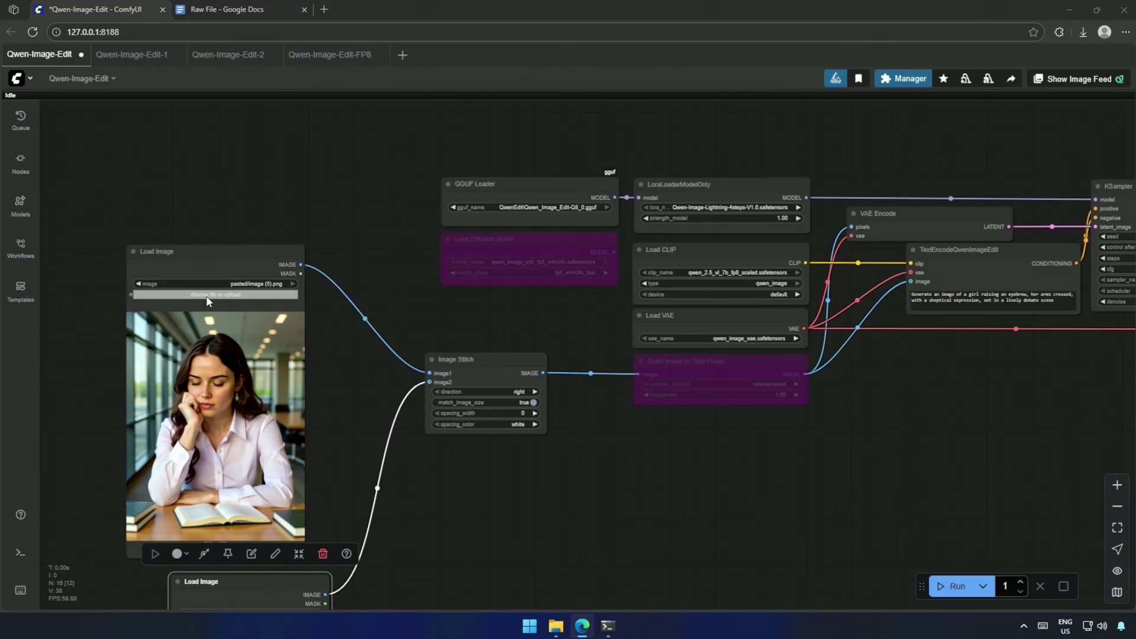
double_click(193, 302)
left_click_drag(463, 447, 370, 320)
scroll(379, 318, "down", 3)
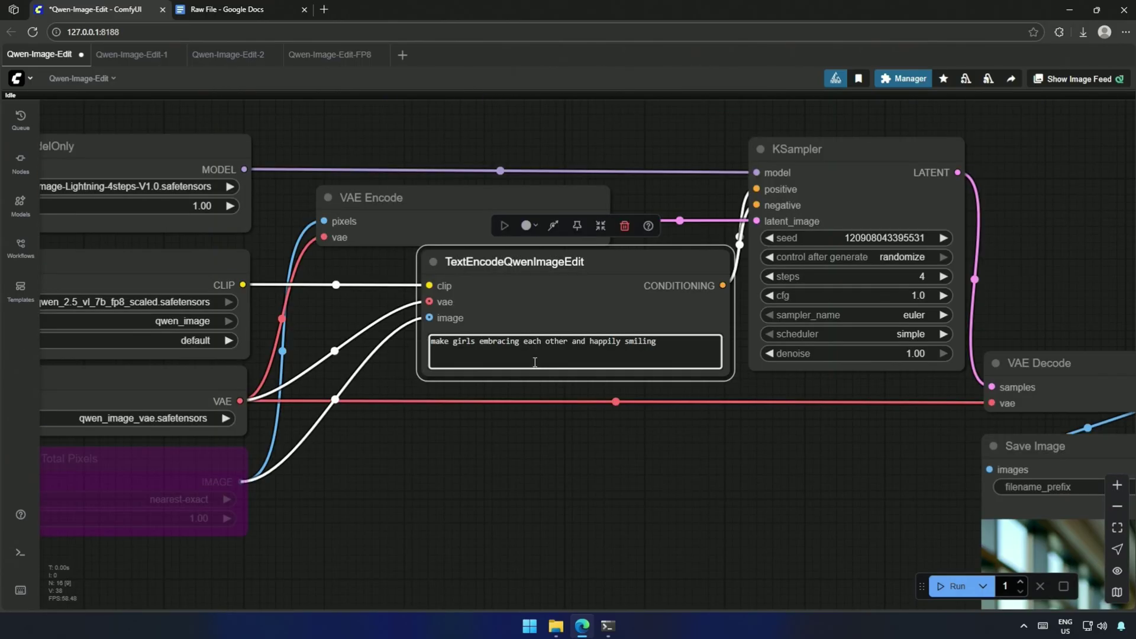
scroll(544, 405, "down", 6)
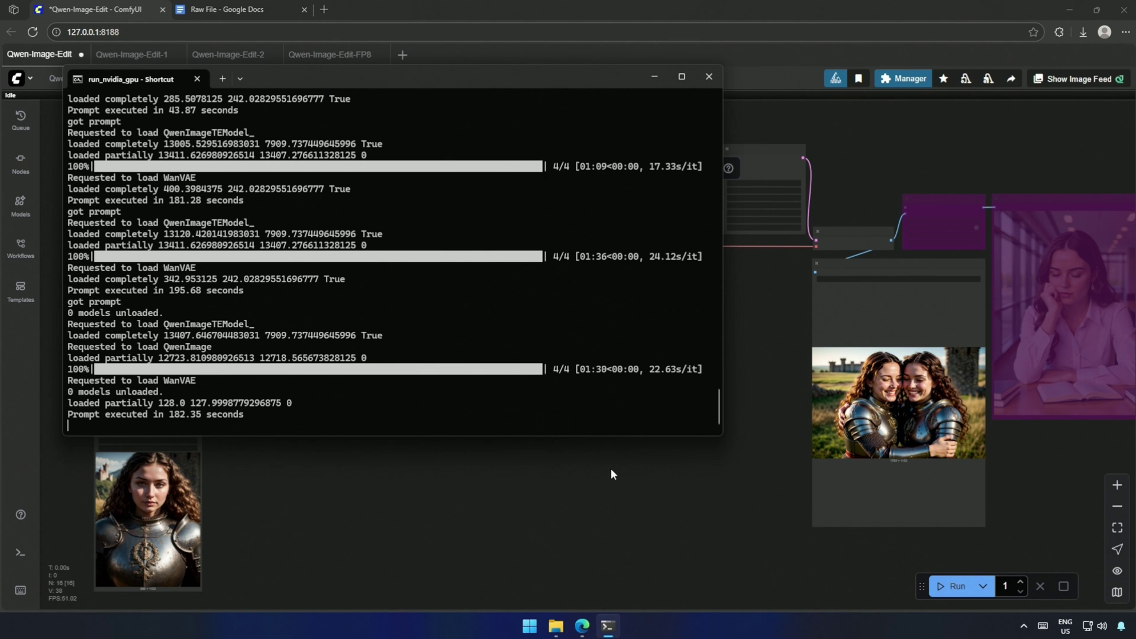
Step: Highlight the 22.63 s/it speed and the final prompt execution time in the terminal
left_click_drag(667, 370, 690, 369)
left_click_drag(166, 415, 268, 423)
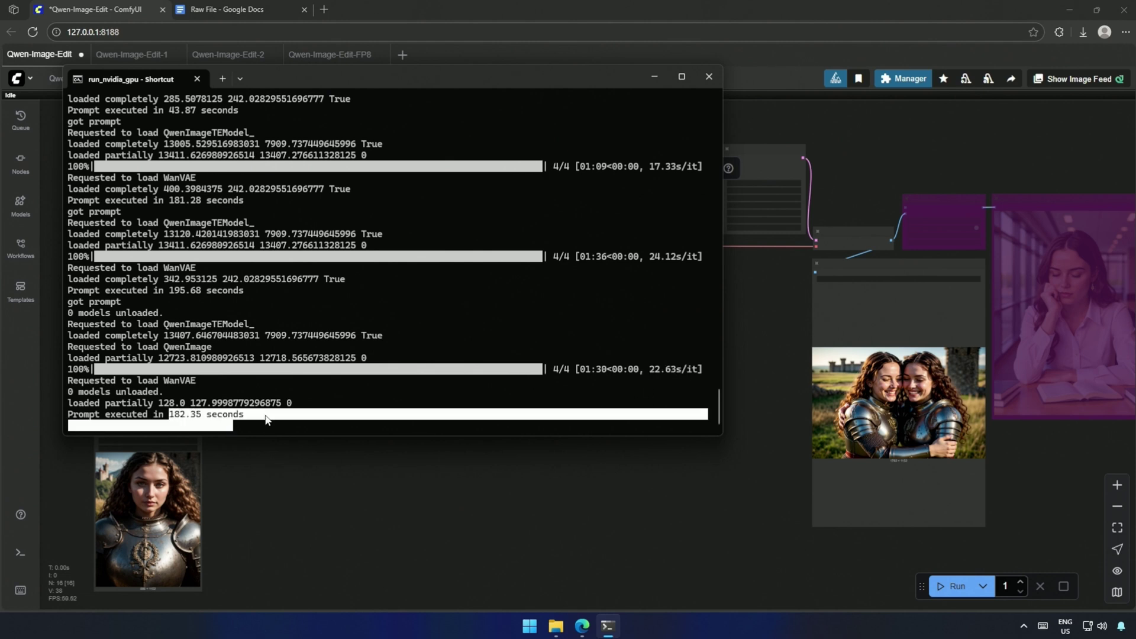
left_click(267, 423)
Step: Enlarge the Save Image node to show the two armoured women embracing
left_click(430, 501)
left_click_drag(467, 455, 817, 584)
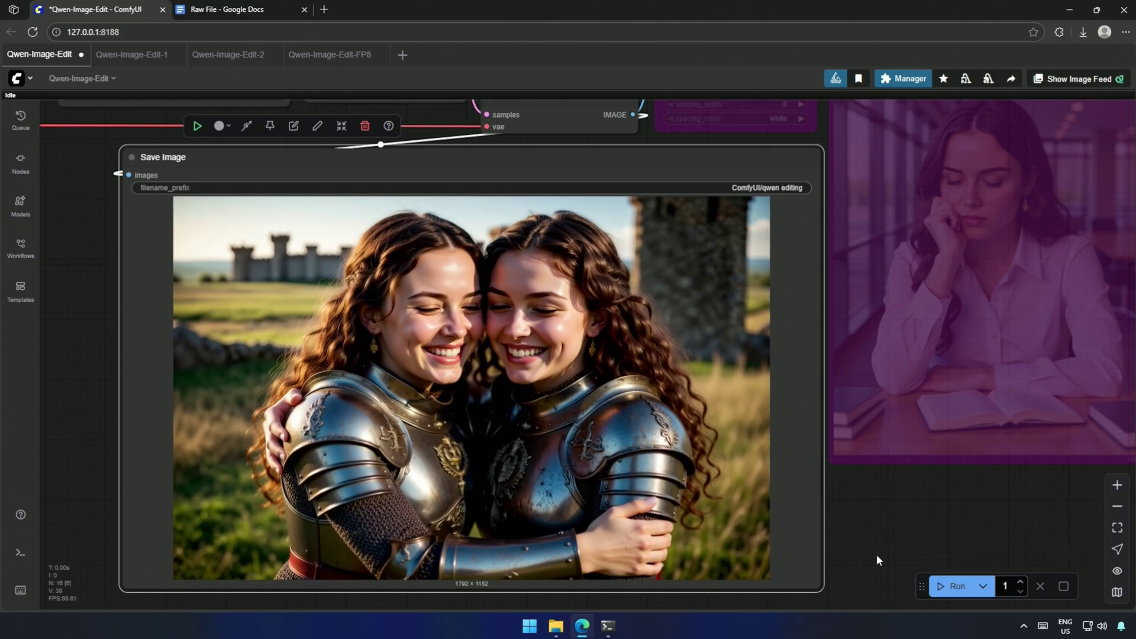
scroll(876, 554, "down", 3)
Step: Edit the prompt text, fit the view, and pan to the Load Image and Image Stitch nodes
scroll(469, 517, "up", 5)
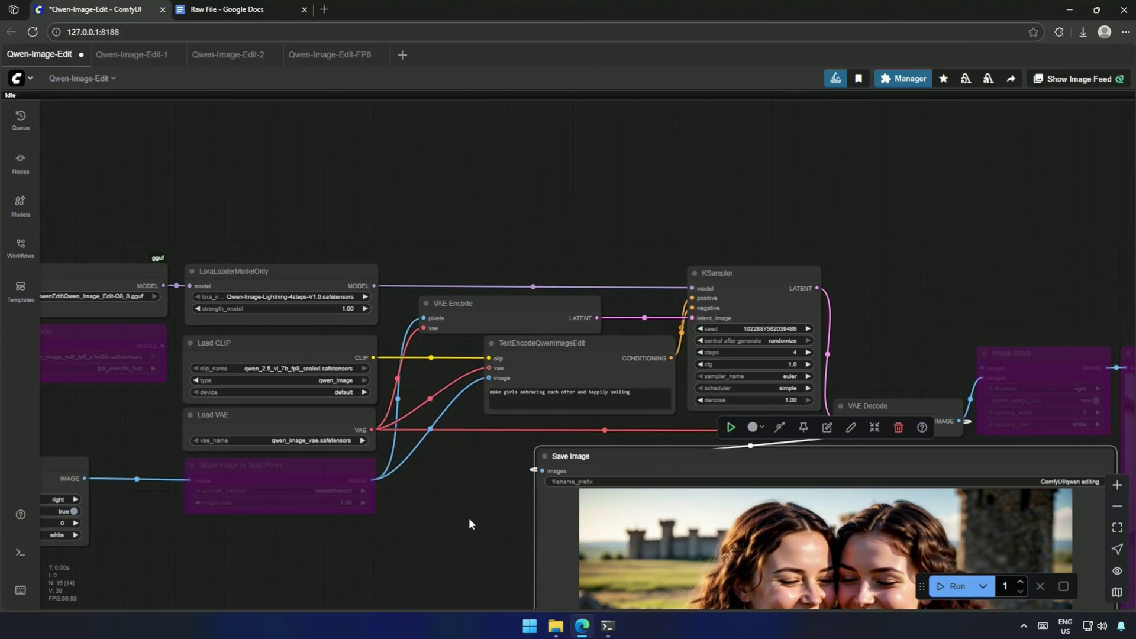
left_click(760, 302)
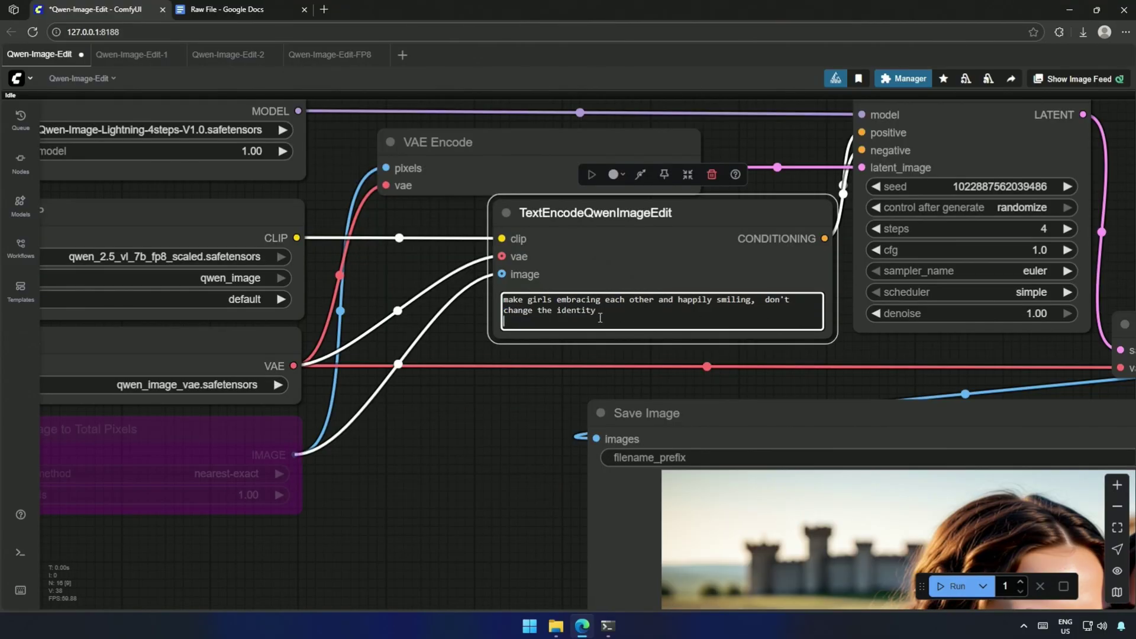
key(".")
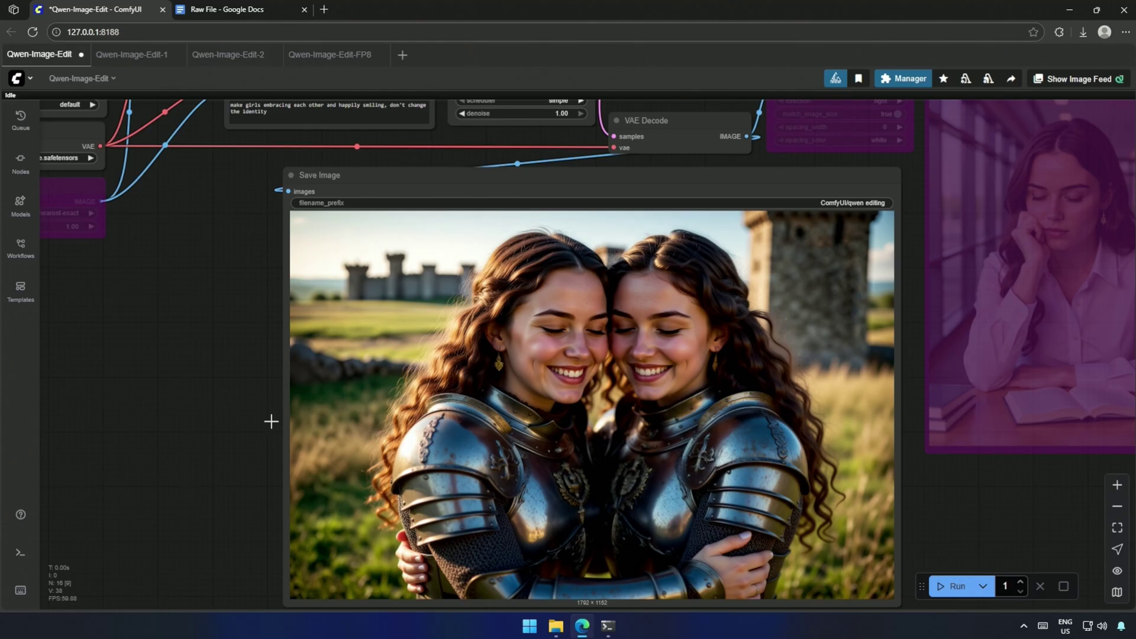
scroll(232, 447, "down", 4)
left_click_drag(232, 442, 457, 446)
scroll(704, 395, "up", 3)
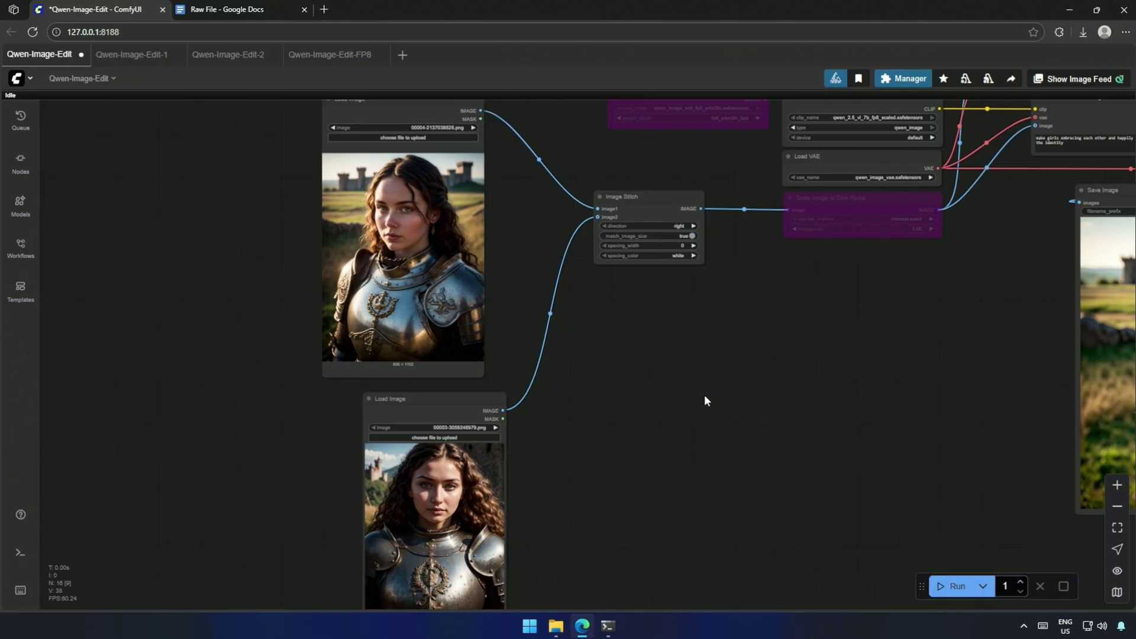
scroll(704, 395, "up", 5)
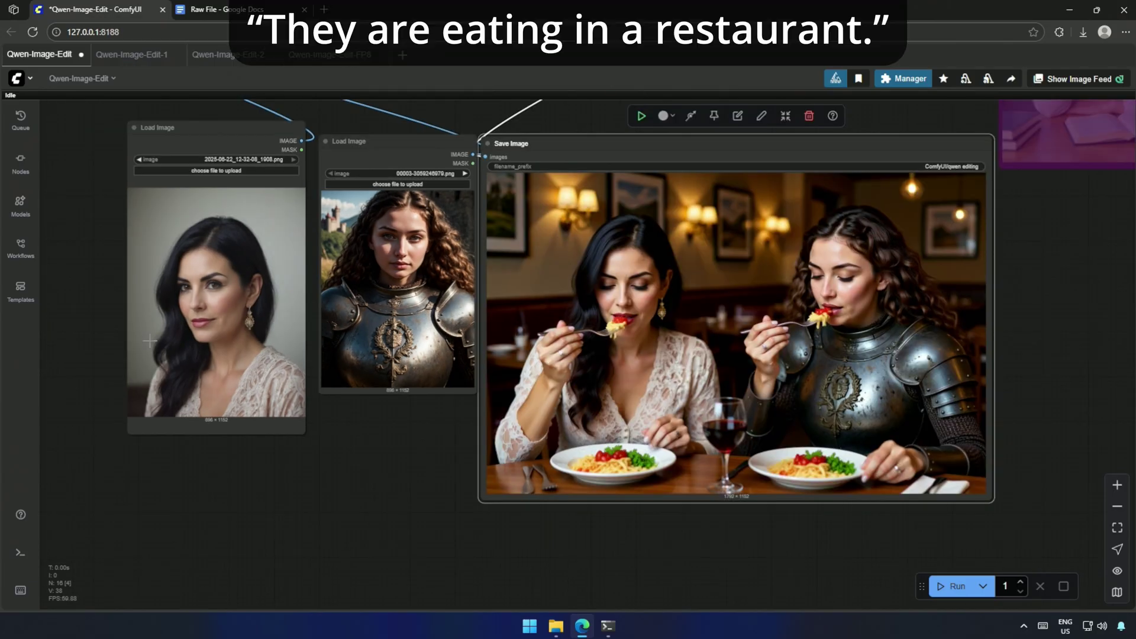
Step: Move the dark-haired woman's Load Image node to the middle and focus the view on it
scroll(239, 504, "up", 4)
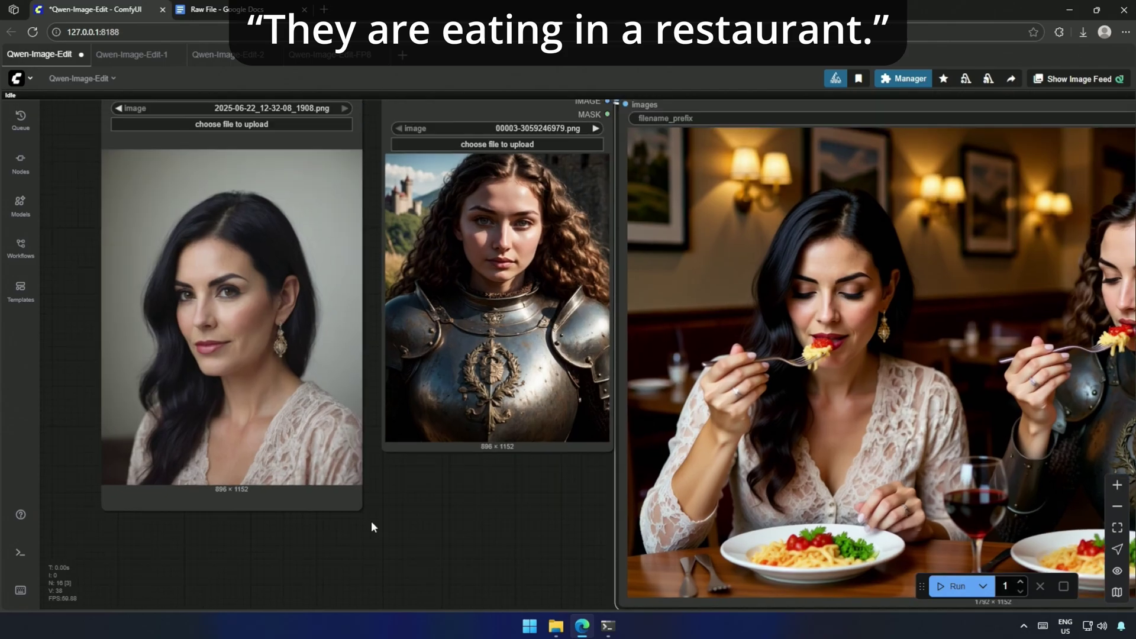
left_click_drag(372, 525, 193, 479)
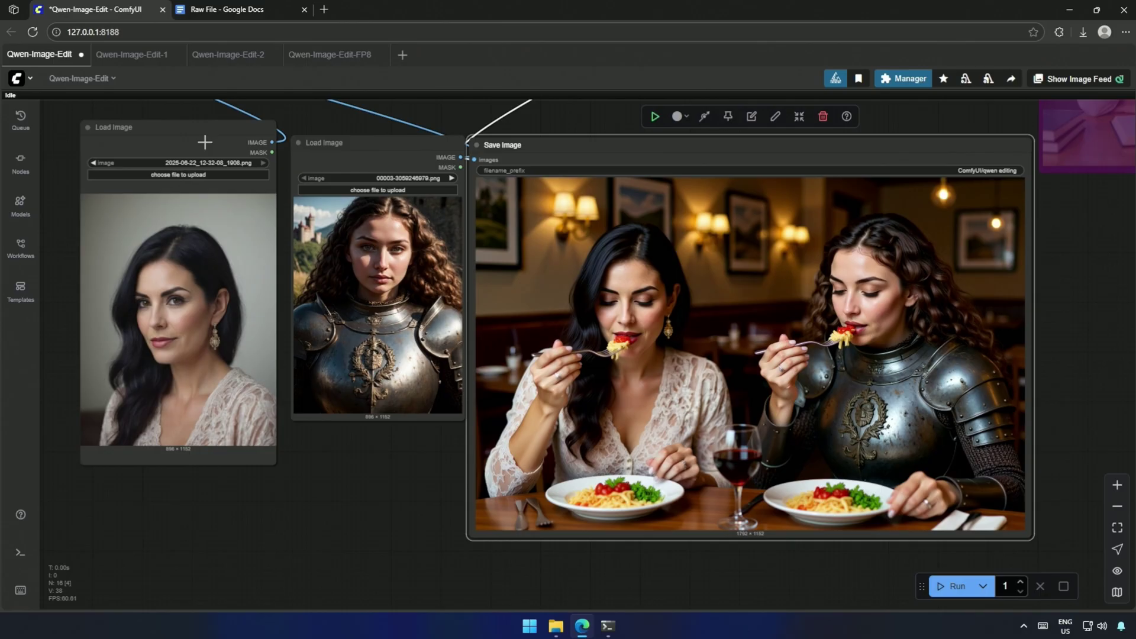
left_click_drag(199, 128, 374, 249)
scroll(190, 303, "up", 2)
left_click_drag(198, 291, 142, 244)
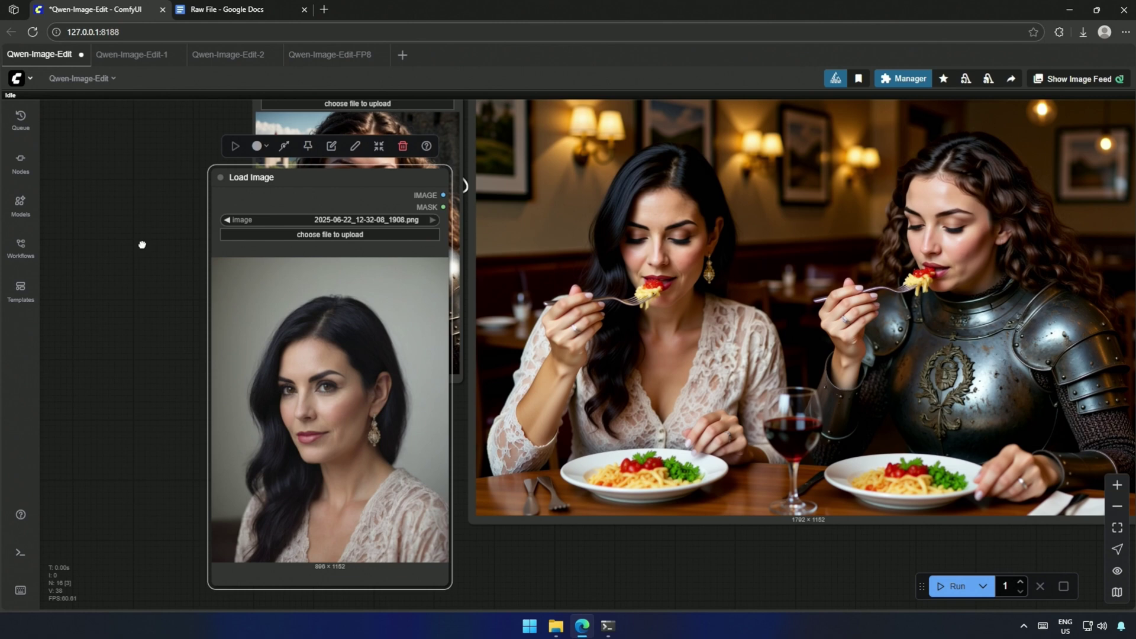
Step: Pan and zoom through the necklace preview and the blonde woman's necklace result
left_click_drag(142, 244, 142, 242)
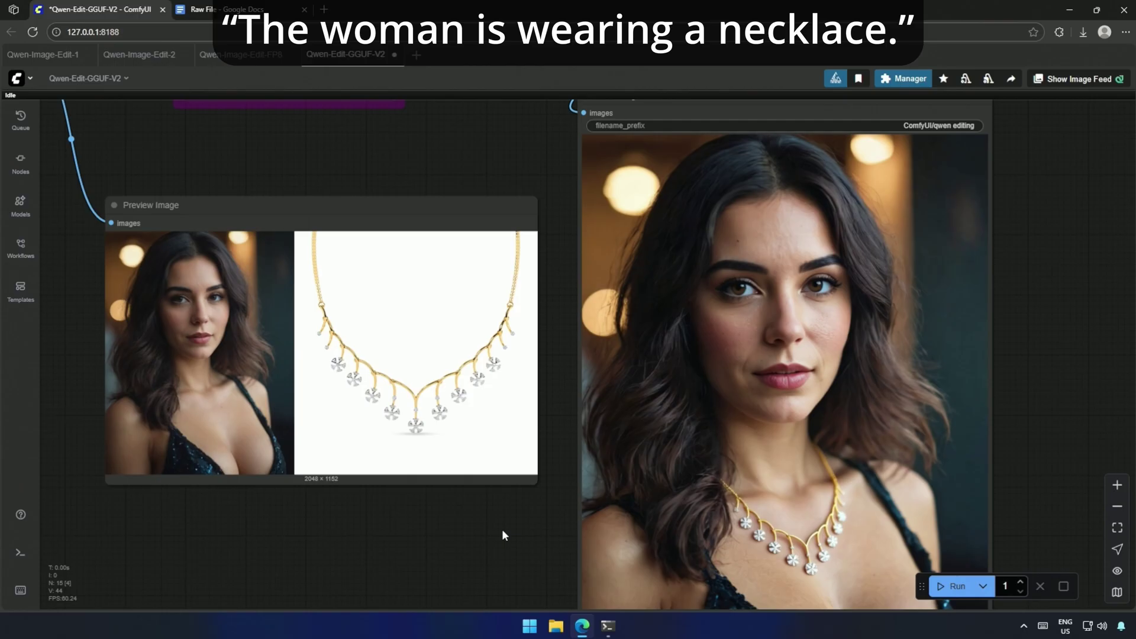
left_click_drag(503, 535, 463, 534)
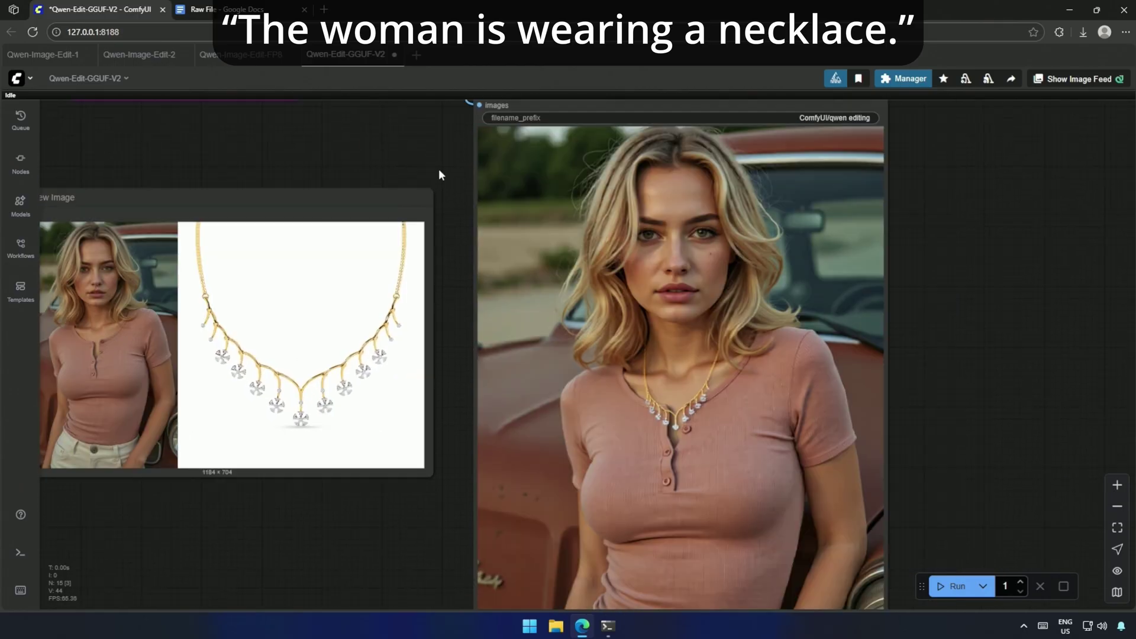
scroll(438, 170, "up", 3)
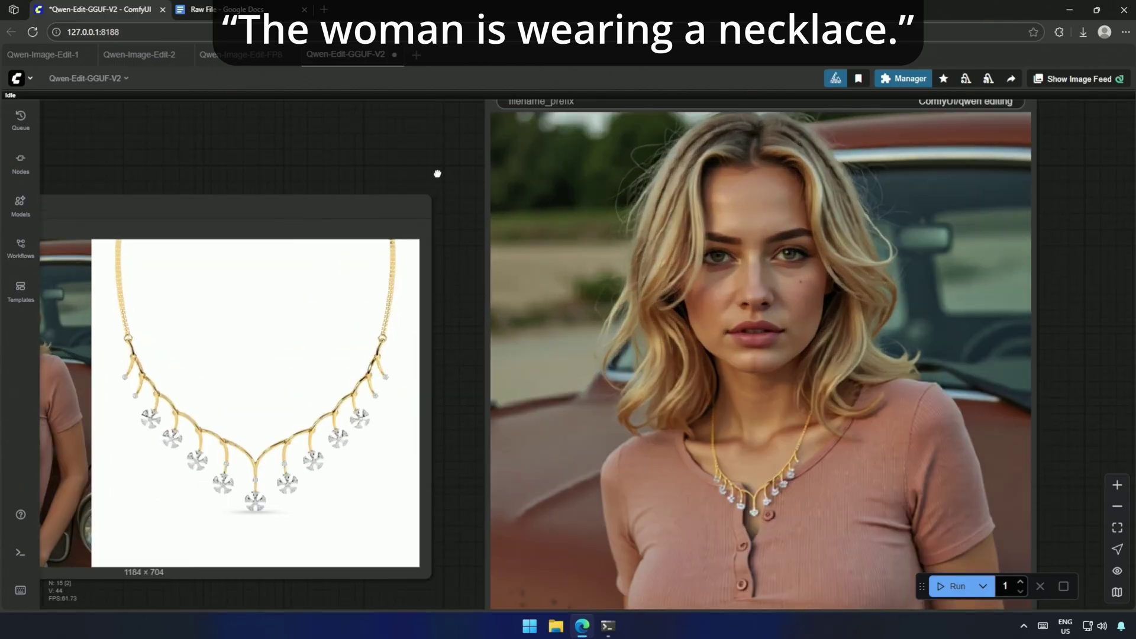
left_click_drag(438, 174, 401, 145)
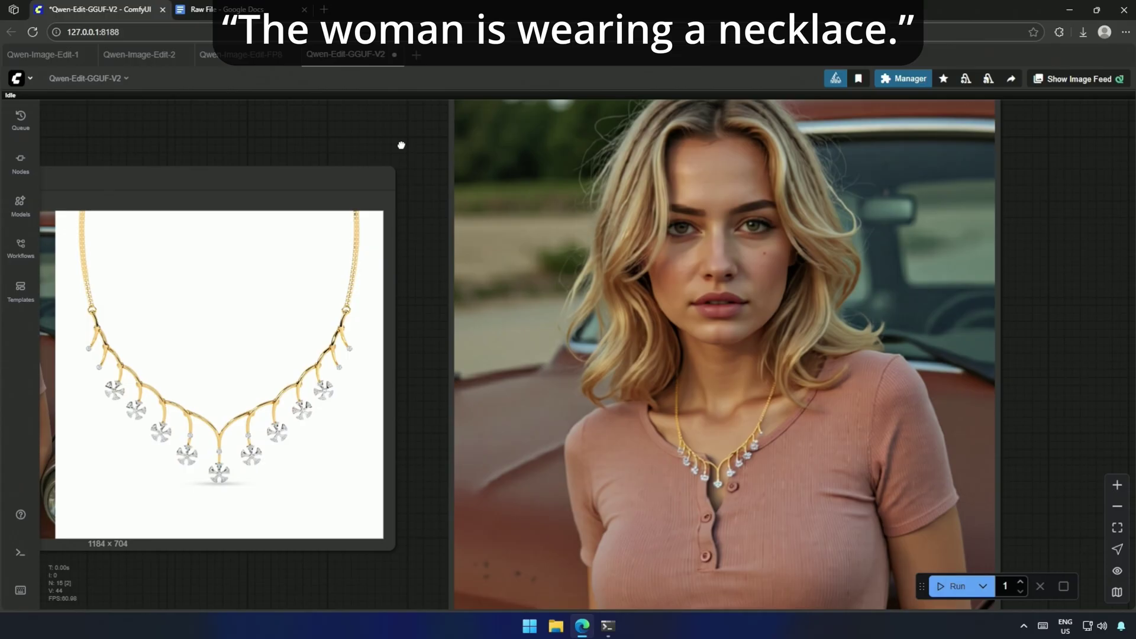
scroll(402, 147, "down", 5)
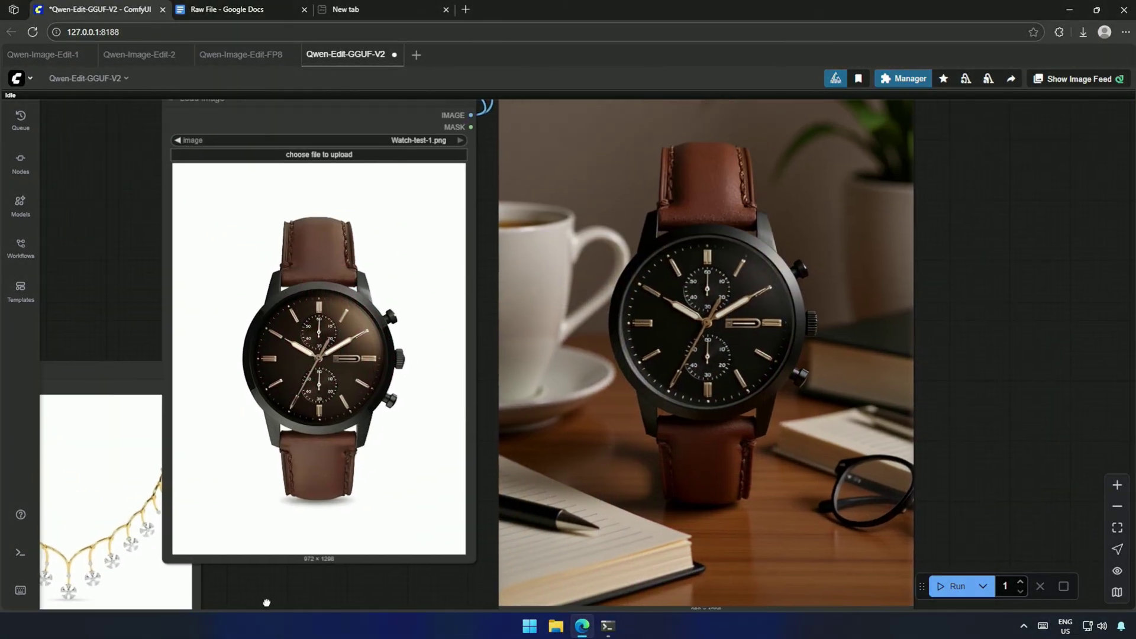
Step: Pan and zoom to center the original watch photo beside its desk-scene result
left_click_drag(266, 602, 218, 591)
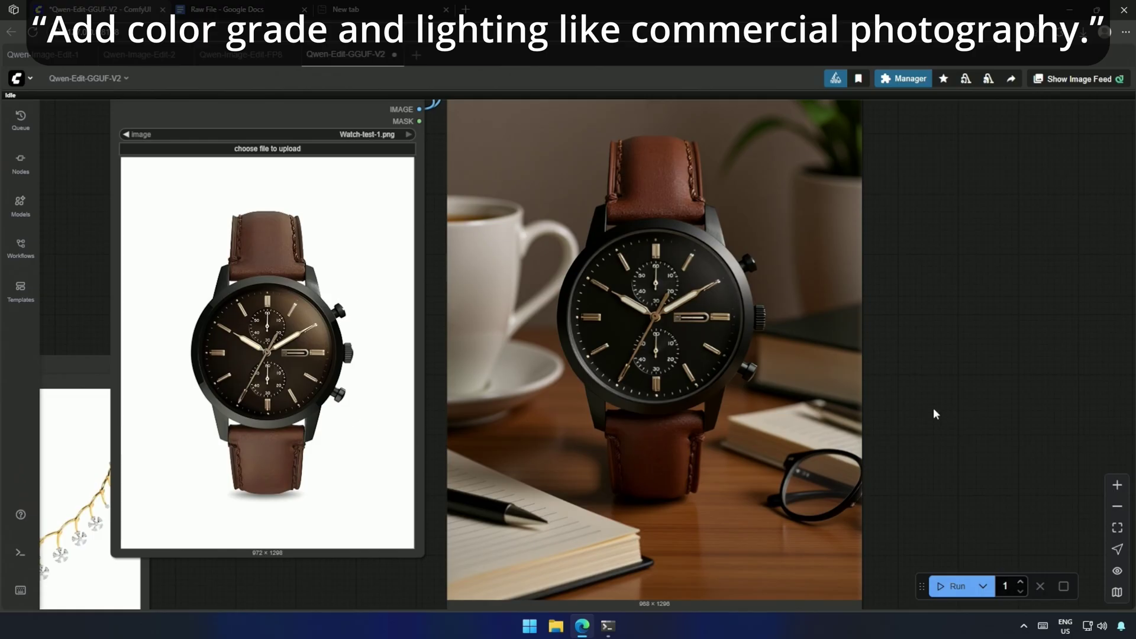
scroll(931, 400, "up", 2)
left_click_drag(989, 409, 935, 293)
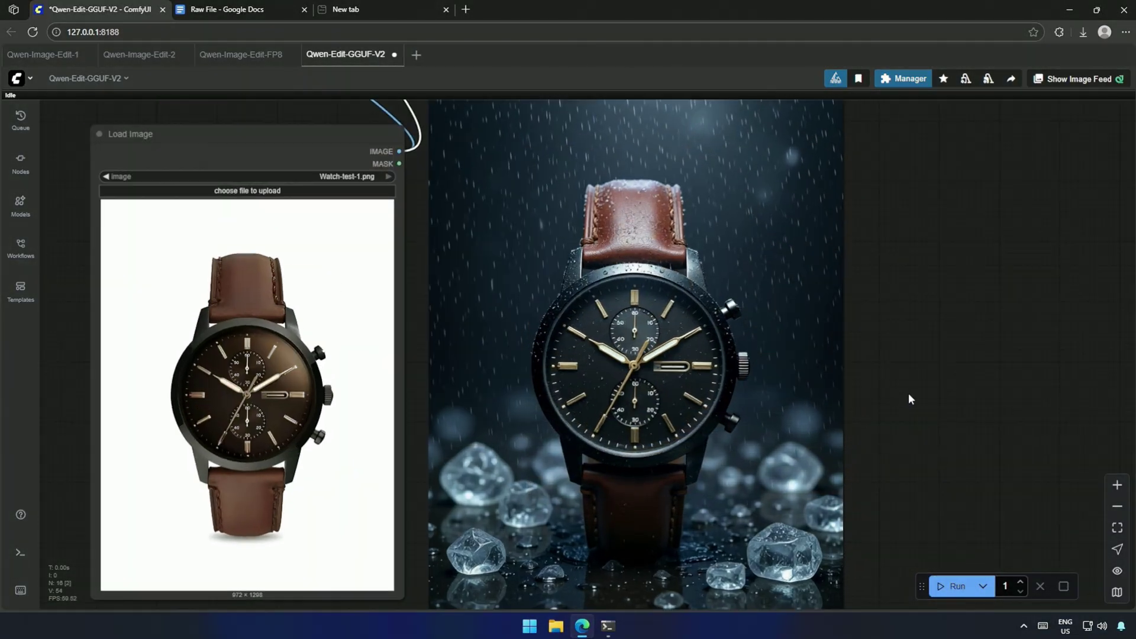
Step: Compare the original watch with the wet, dark, ice-cube result side by side
left_click_drag(908, 394, 951, 401)
scroll(946, 279, "up", 3)
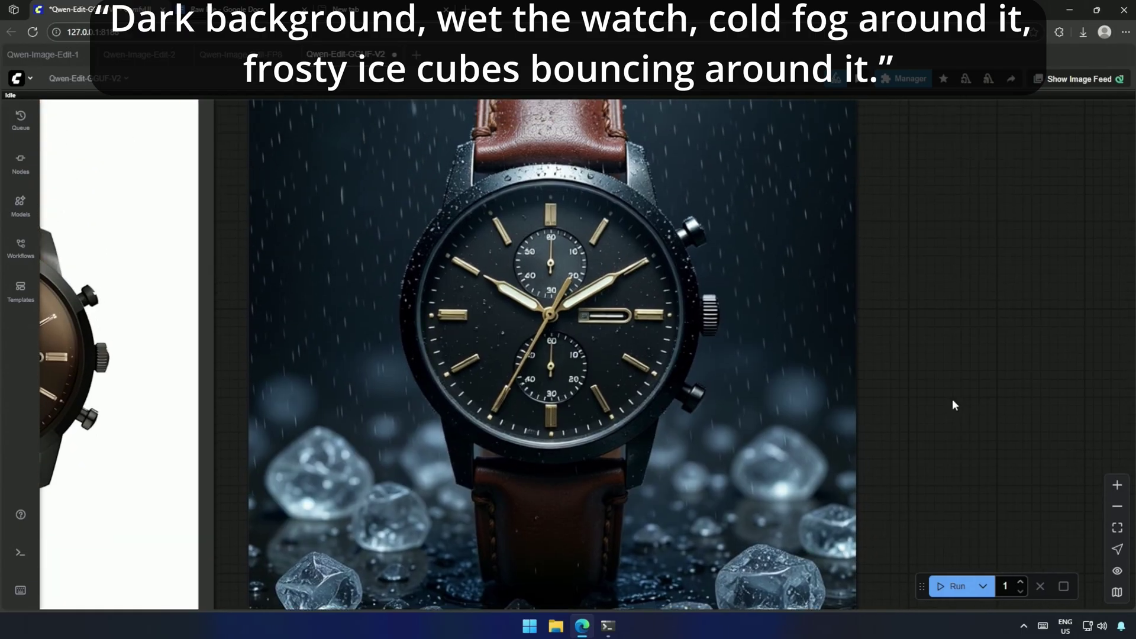
left_click_drag(952, 333, 1128, 371)
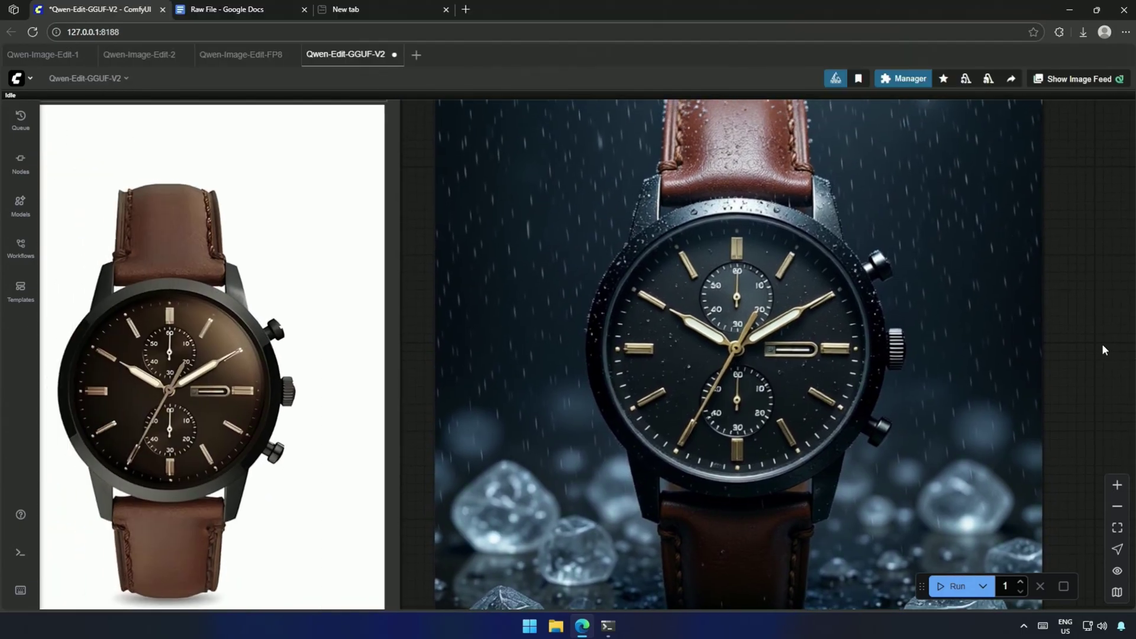
left_click_drag(1095, 261, 1107, 353)
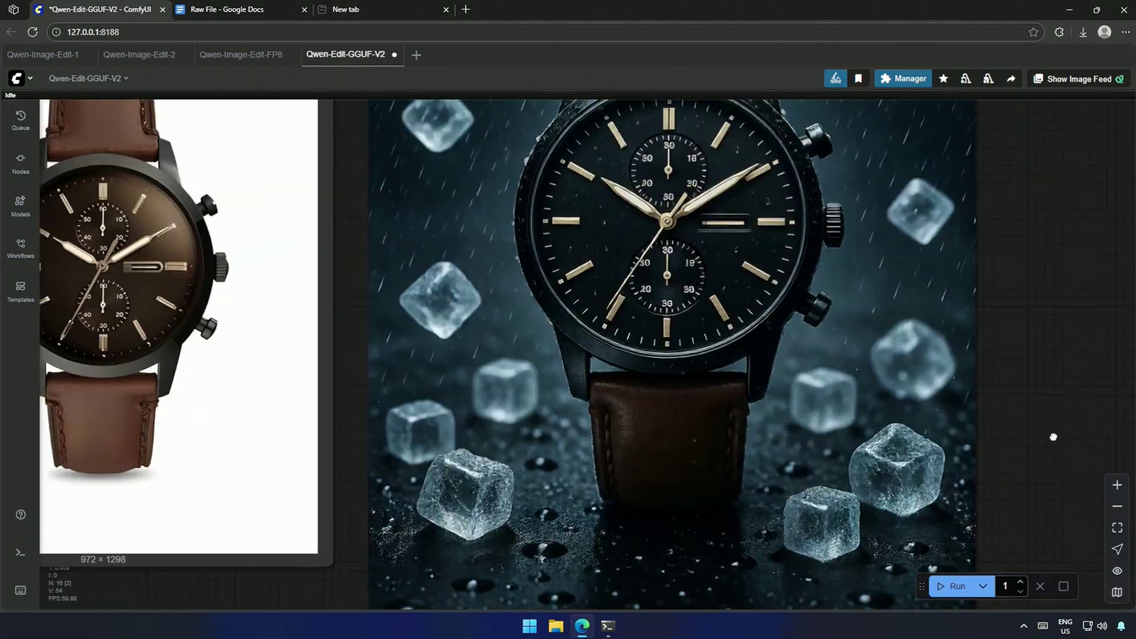
scroll(1113, 453, "up", 3)
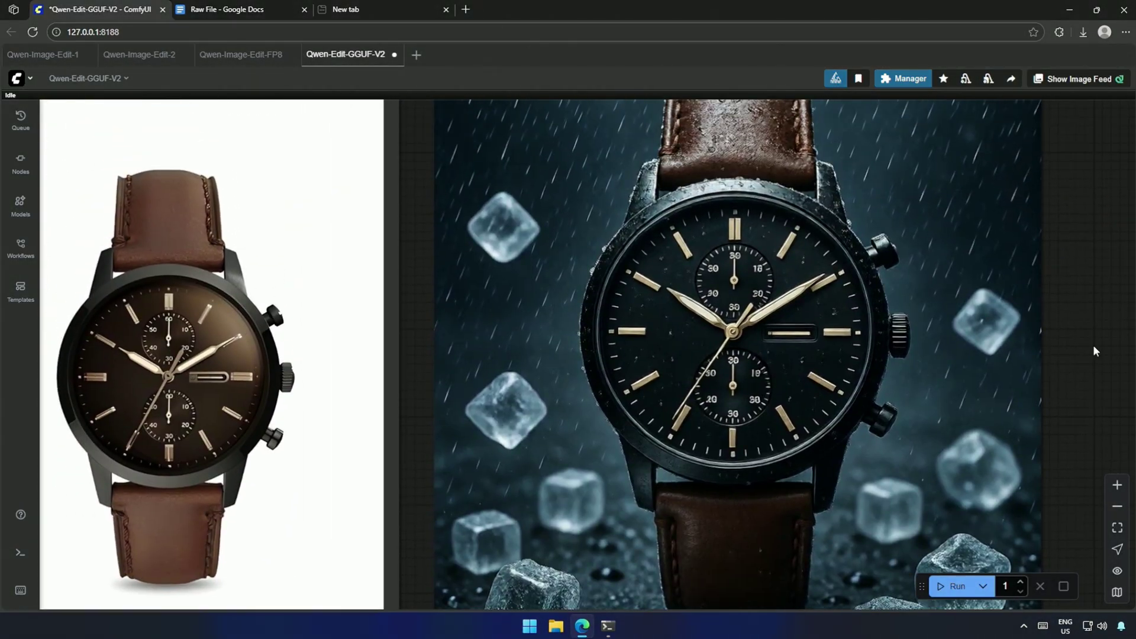
left_click_drag(1092, 346, 1077, 473)
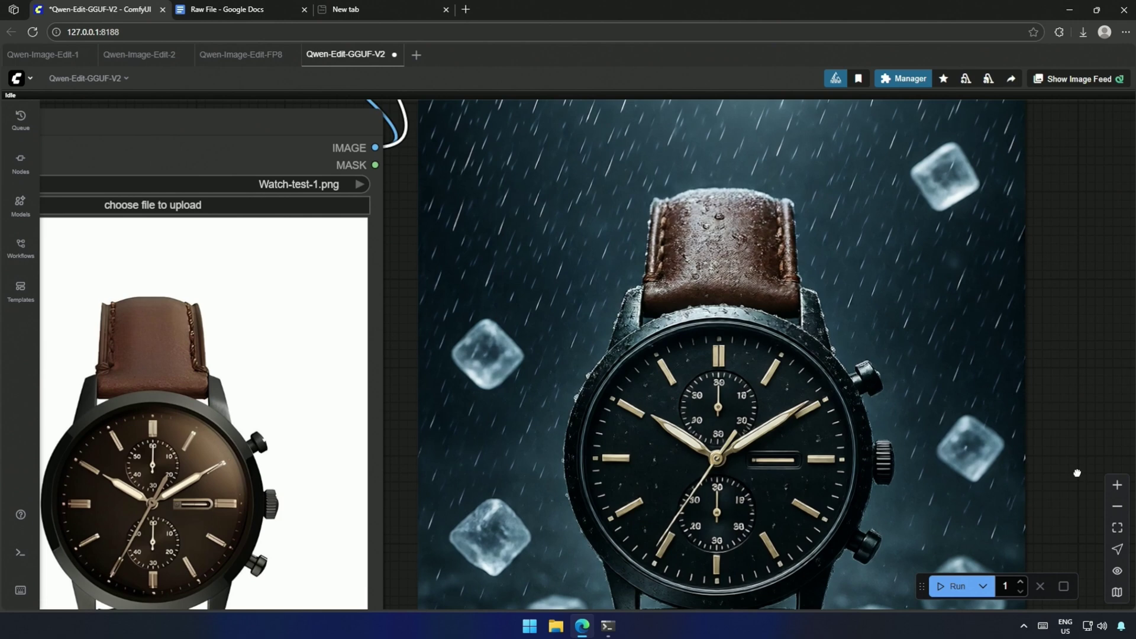
left_click_drag(1095, 356, 1035, 375)
Step: Bring the whole input watch node, including its header, into view
scroll(1035, 374, "down", 2)
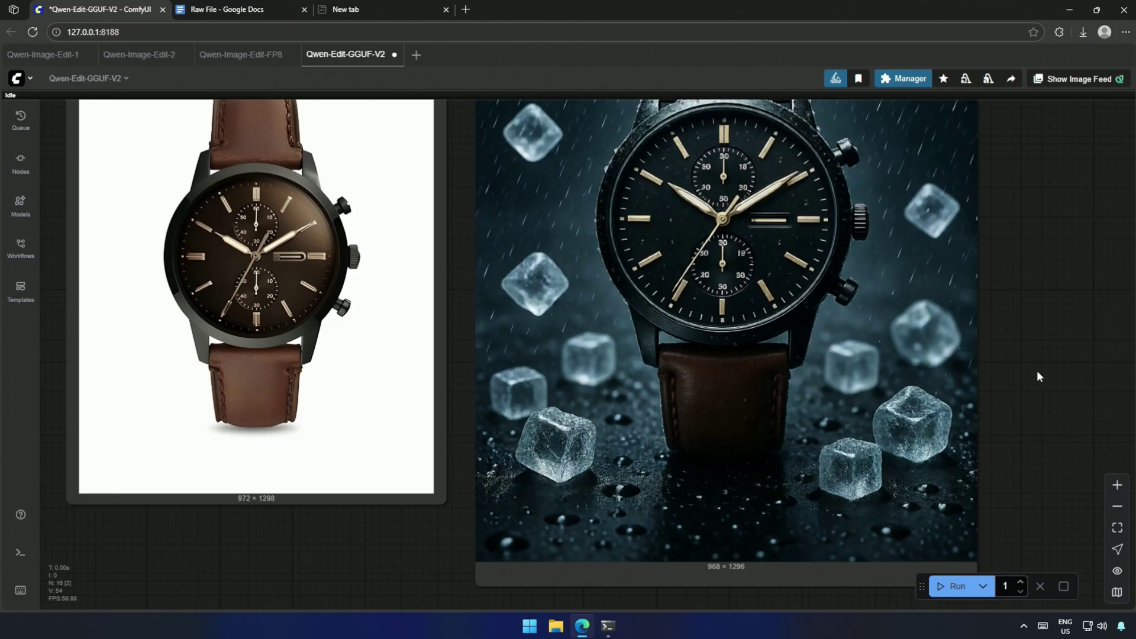
scroll(1019, 325, "up", 2)
left_click_drag(1018, 325, 978, 424)
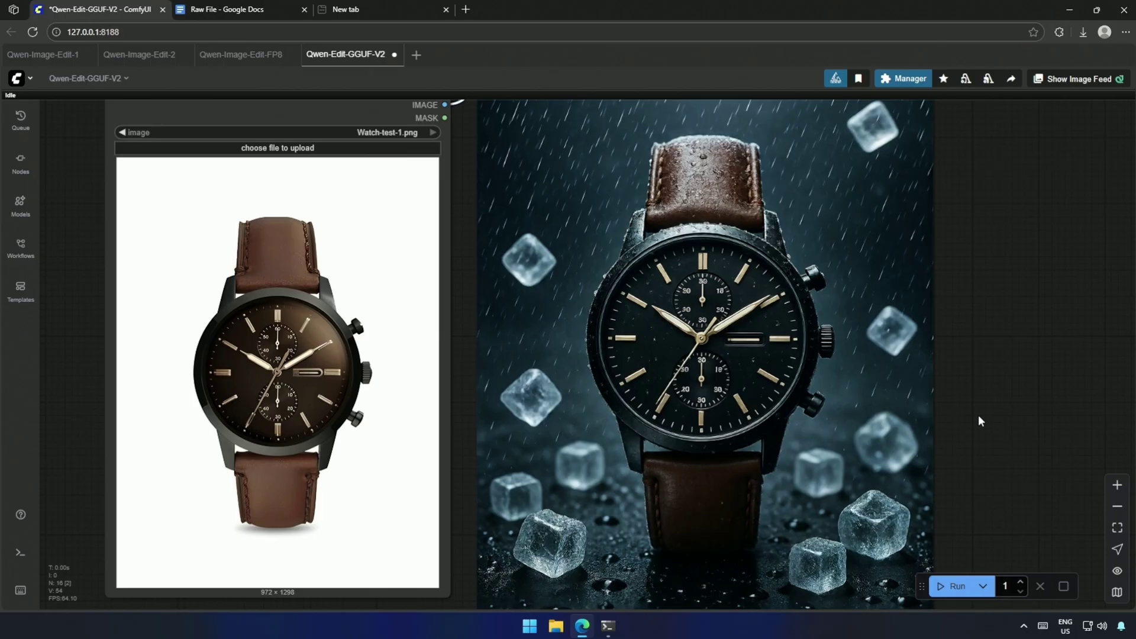
left_click_drag(978, 420, 949, 441)
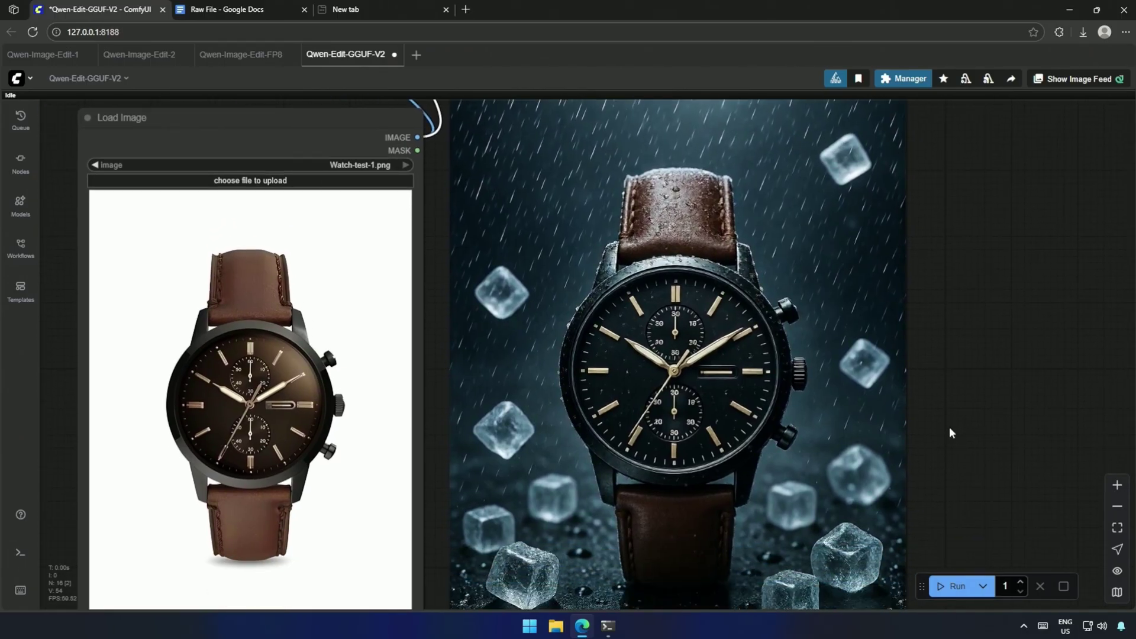